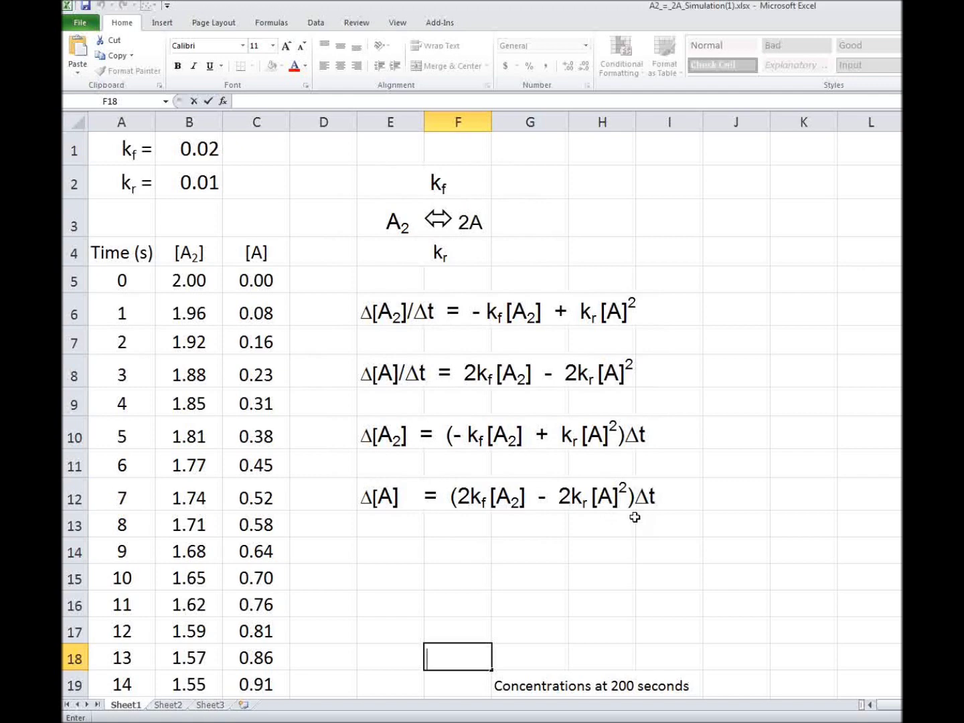
Step: Select cell B6 to inspect the [A2] update formula
left_click(197, 312)
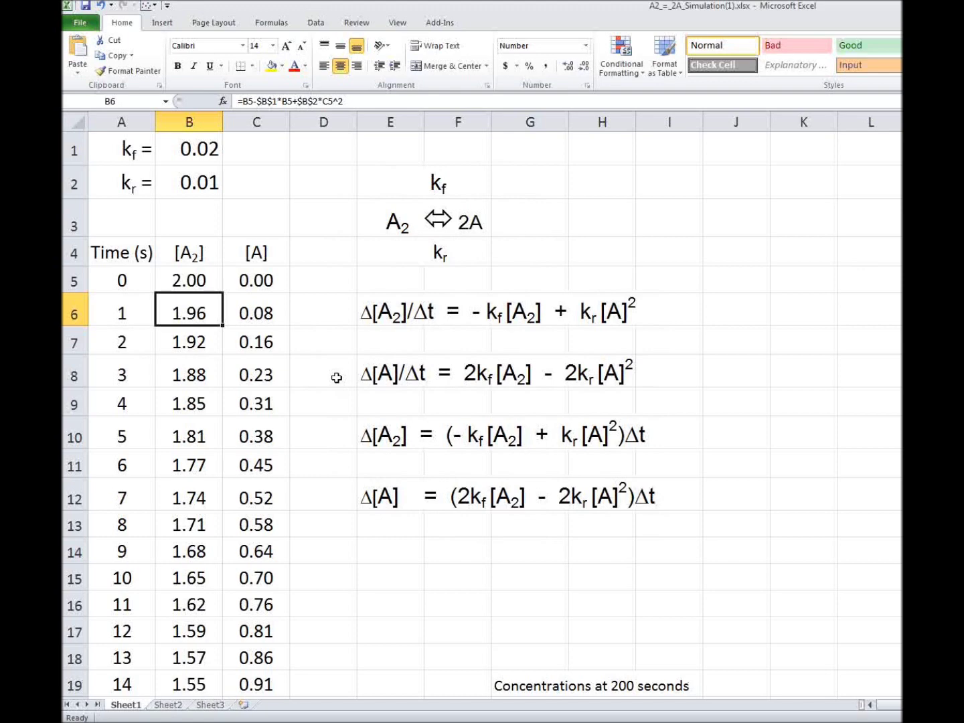
Step: Select Chart 1, plotting [A2] and [A] against Time, with Alt+F1
key("alt+F1")
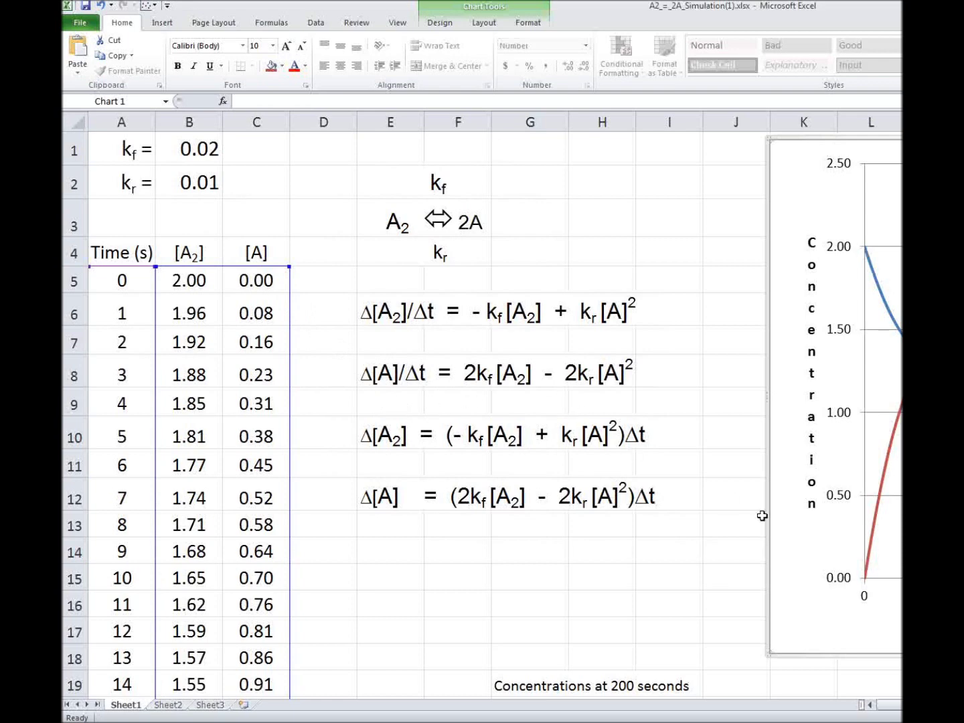
Step: Drag the concentration chart onto columns D–L beside the data table
left_click_drag(416, 599, 388, 627)
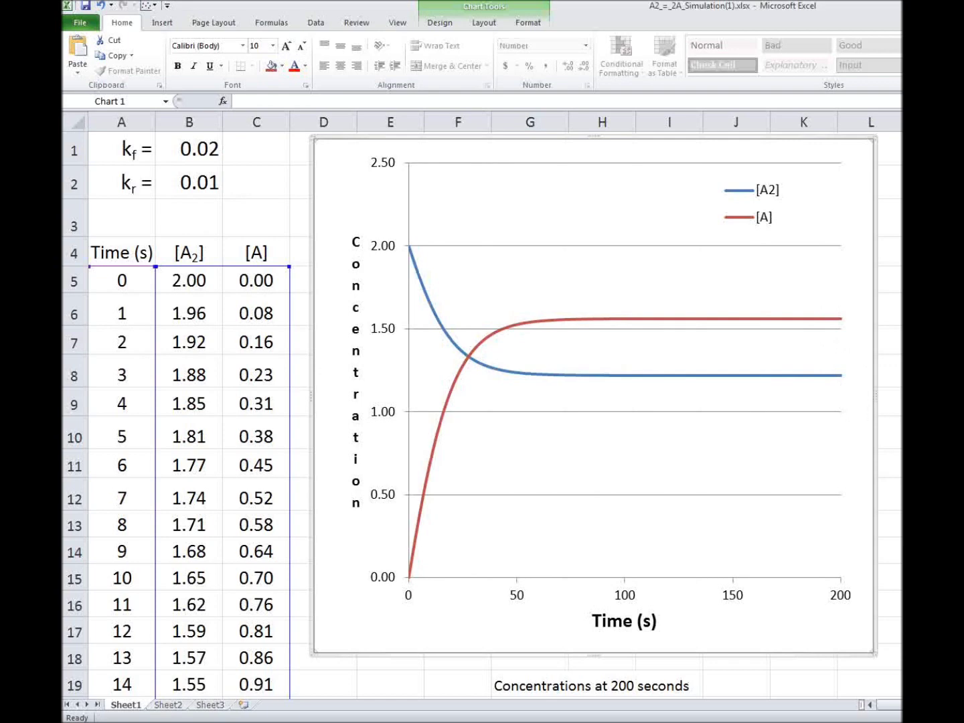
scroll(481, 415, "down", 3)
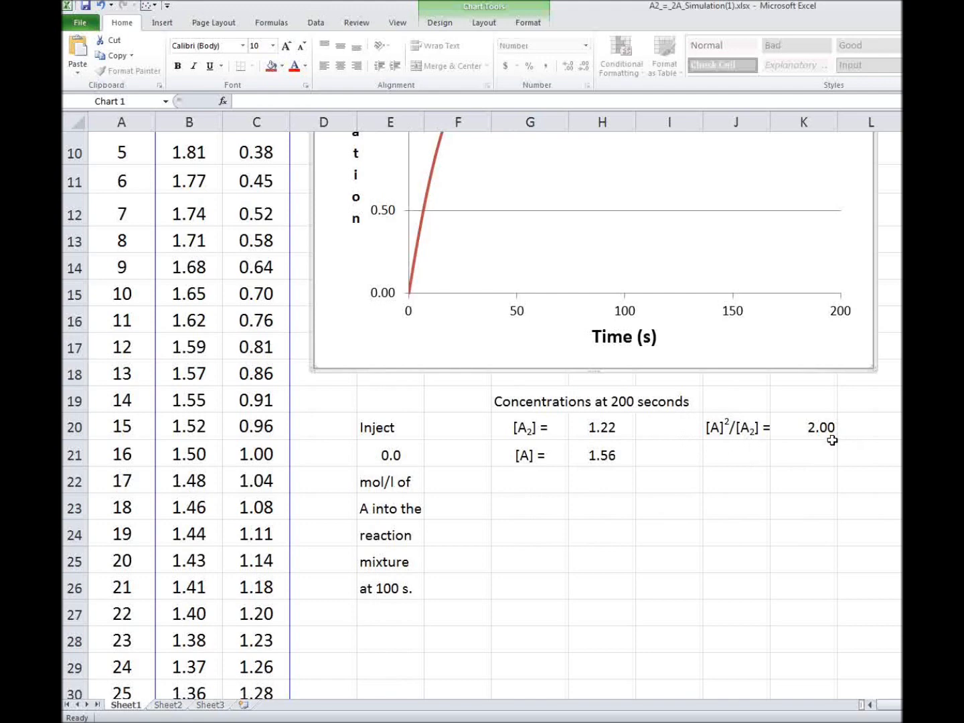
scroll(368, 337, "up", 3)
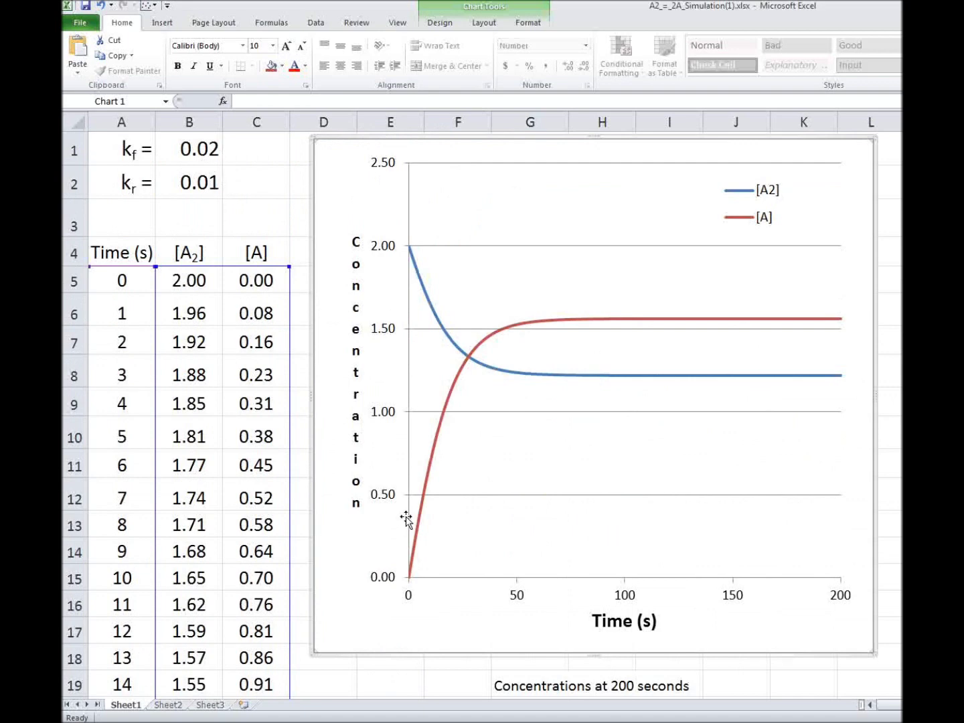
Step: Set starting concentrations to 1.5 for [A2] in B5 and 0.5 for [A] in C5
left_click(194, 281)
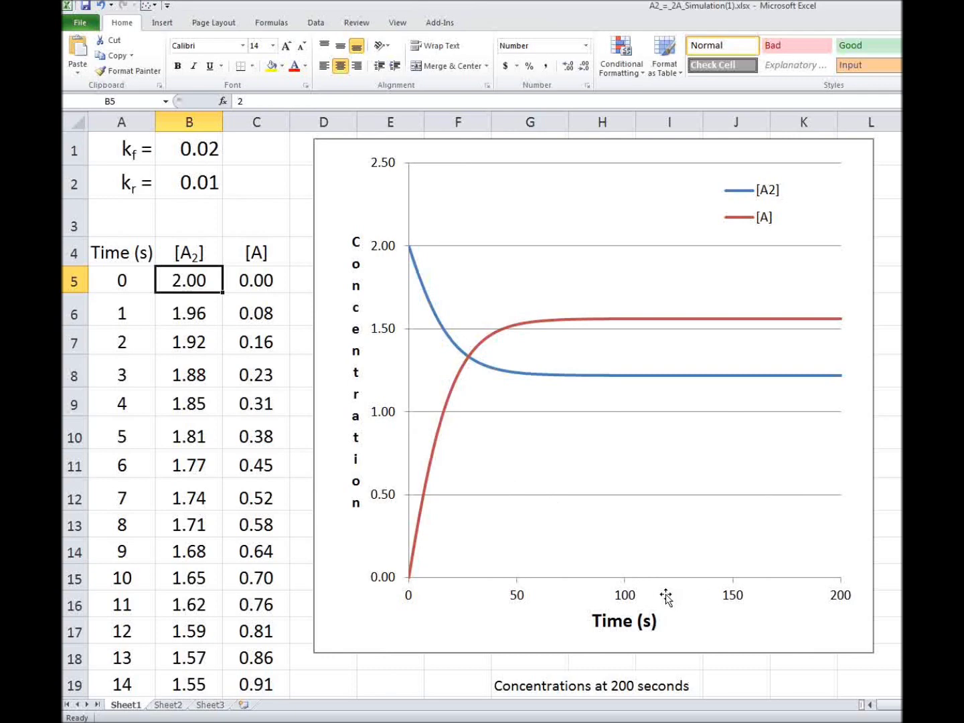
type("105")
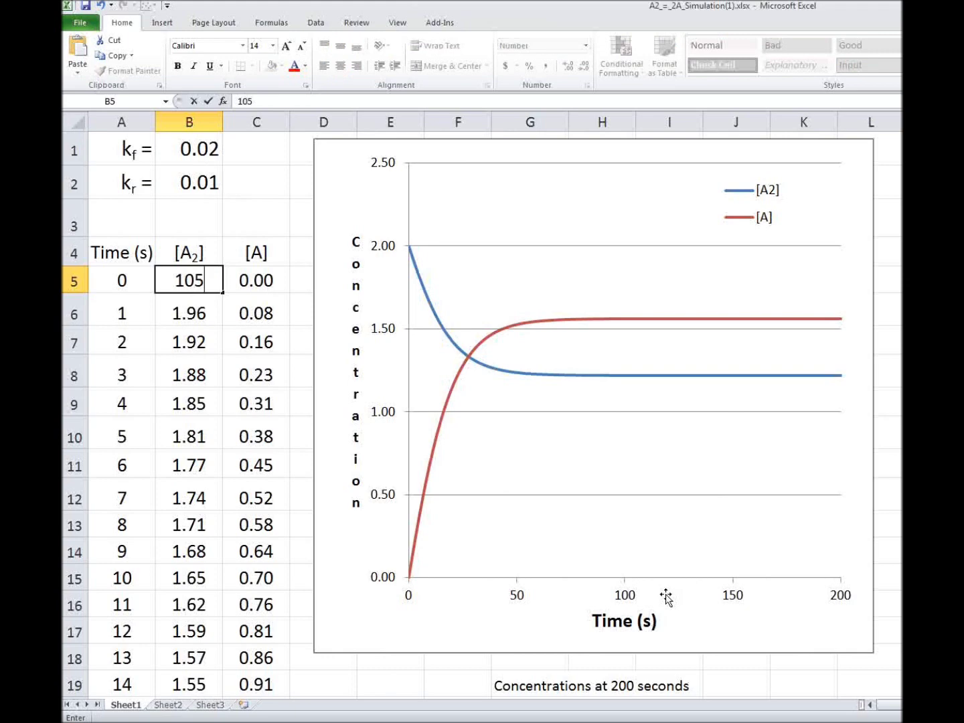
key("BackSpace")
key("BackSpace")
type(".5")
left_click(260, 282)
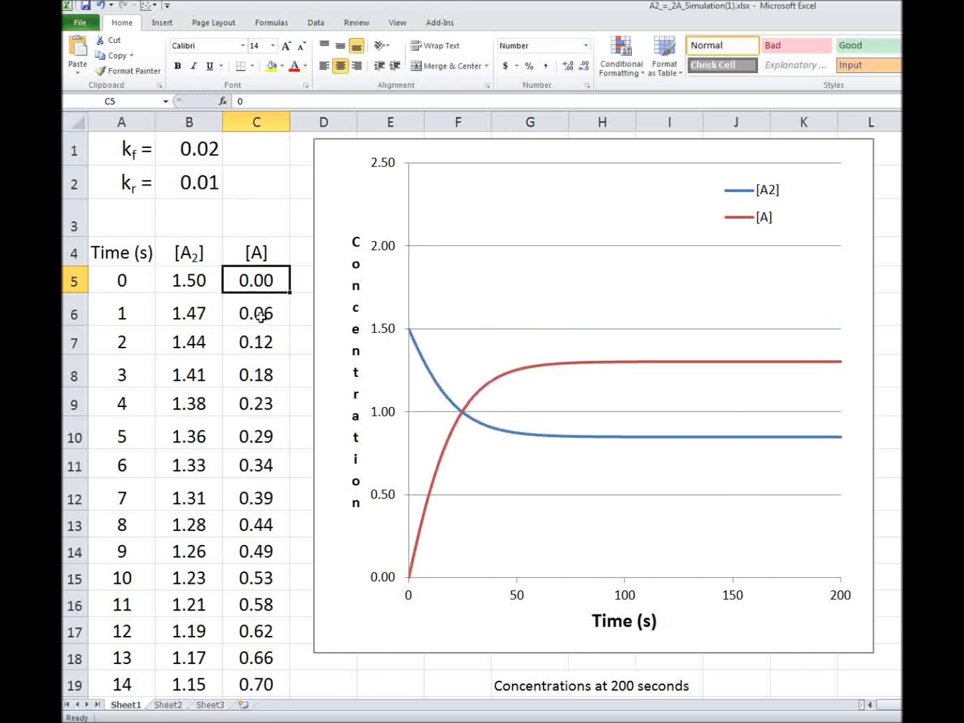
type(".5")
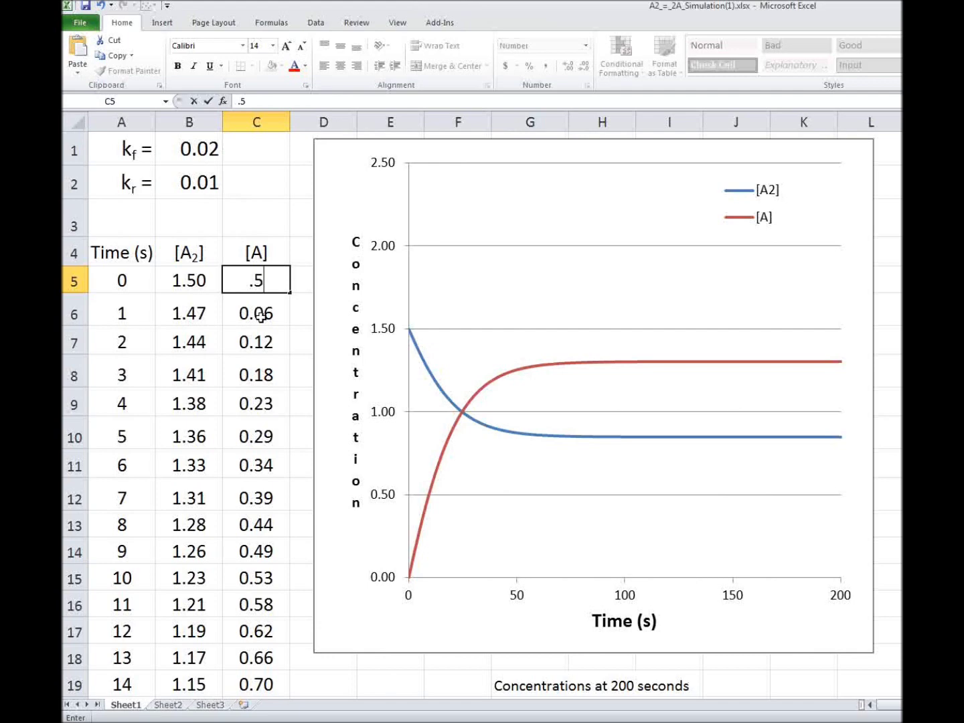
key("Return")
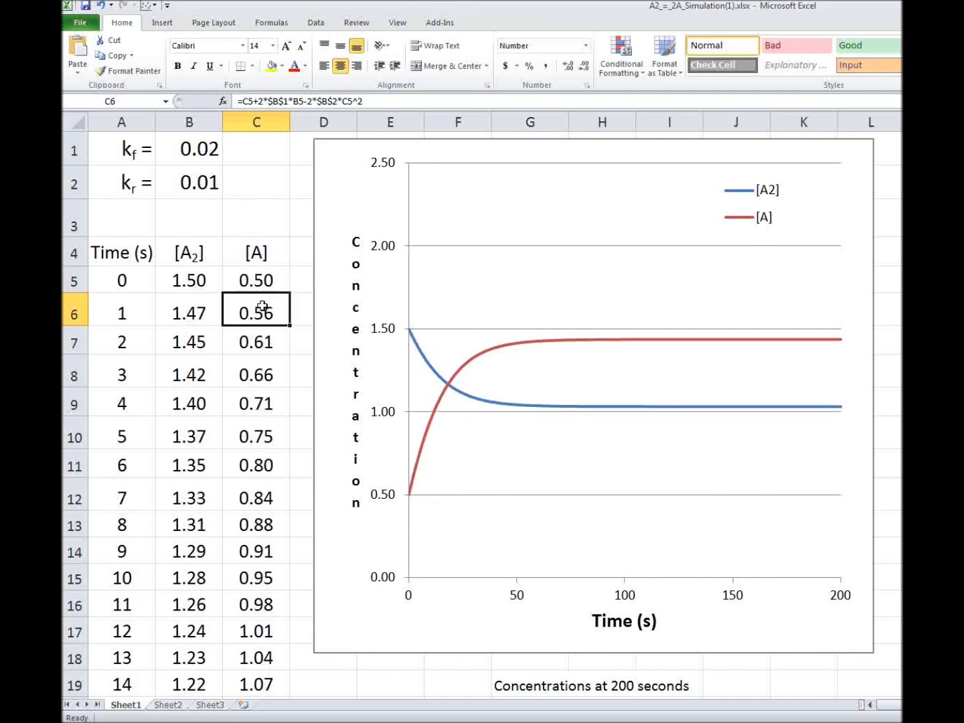
scroll(787, 415, "down", 2)
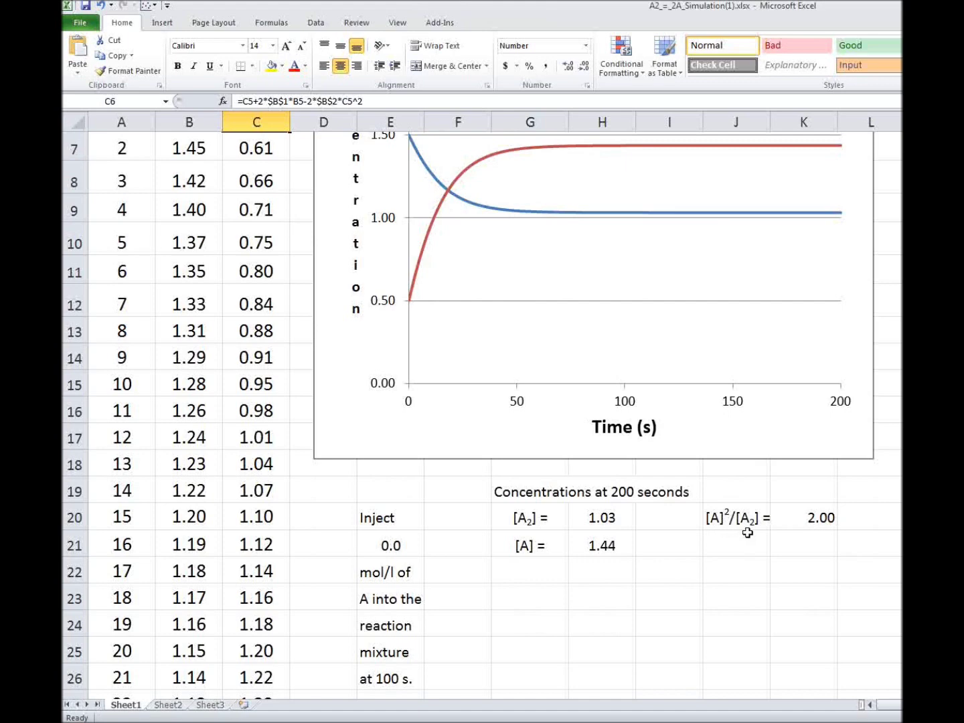
scroll(599, 553, "up", 2)
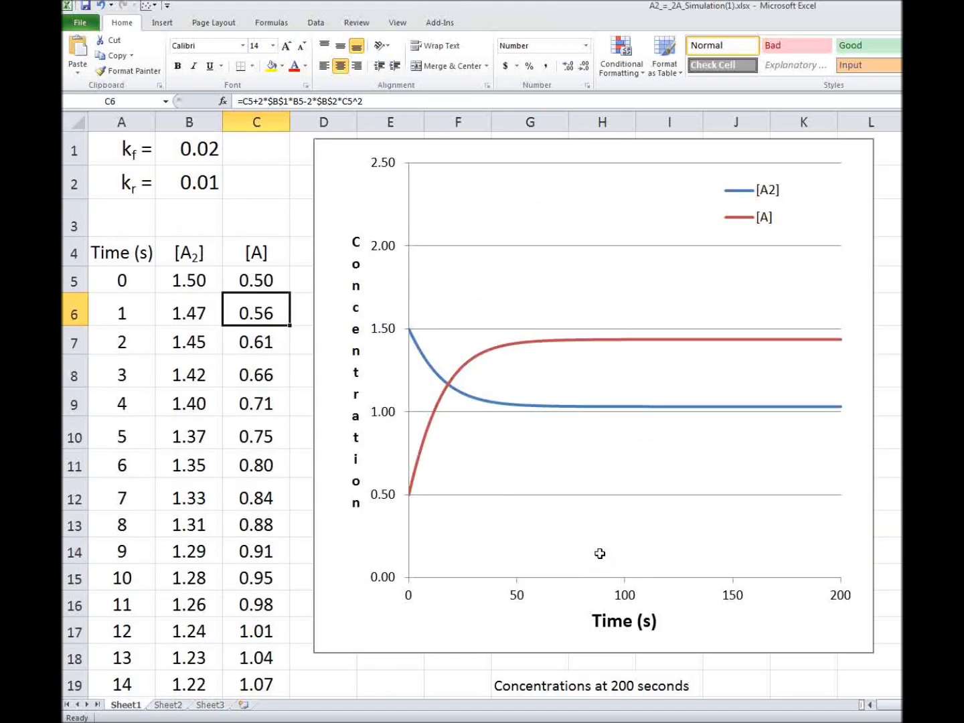
left_click(263, 278)
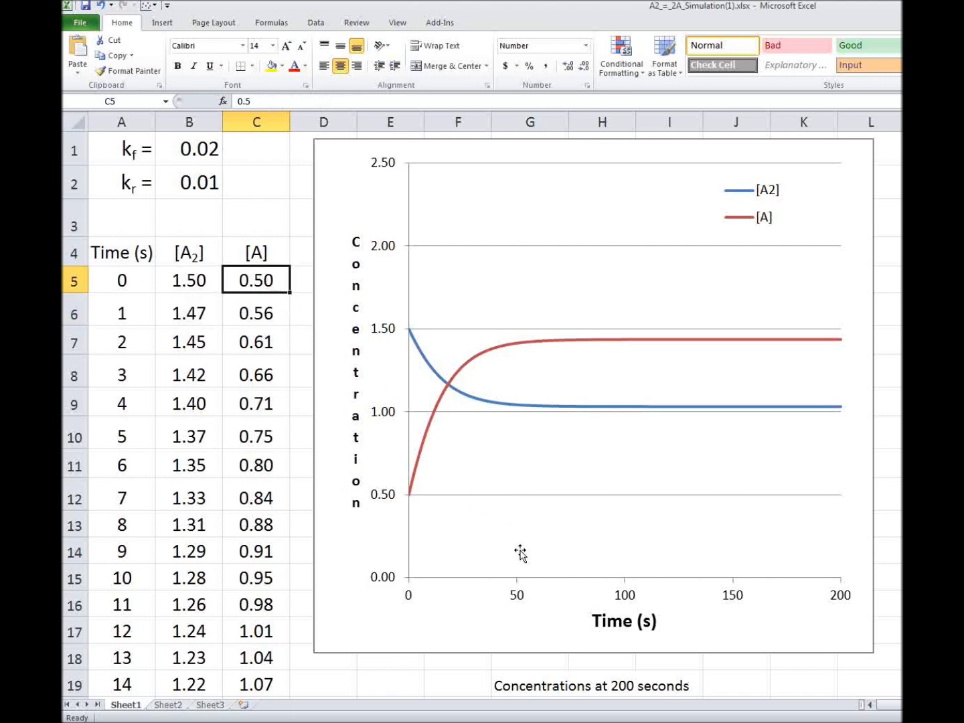
Step: Enter 4 as starting [A] and 0 as starting [A2], then check the 200-second values
type("4")
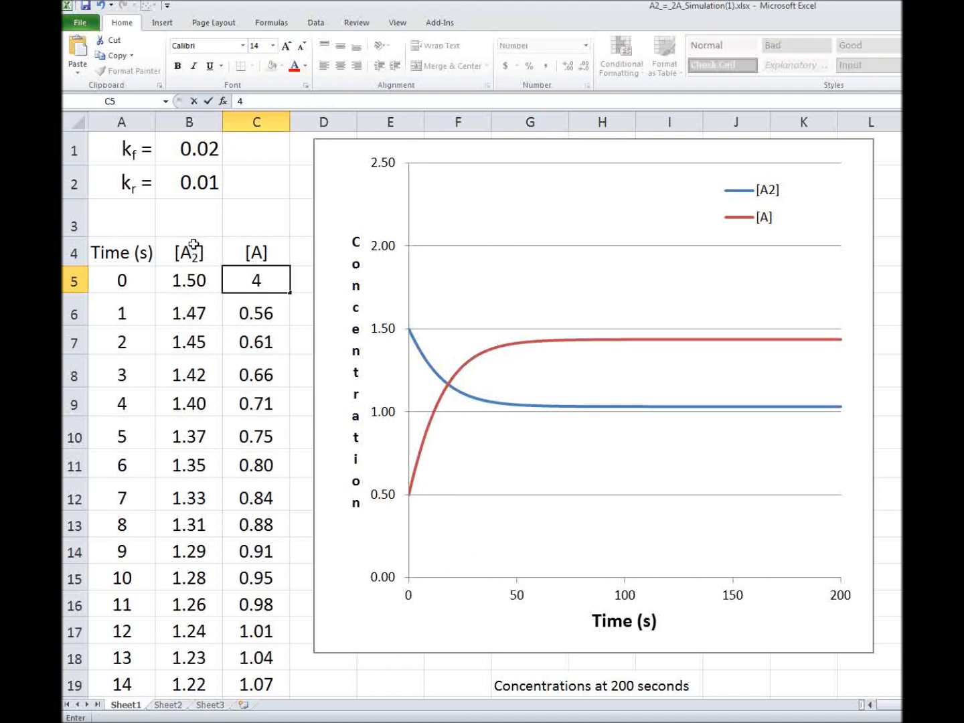
left_click(188, 285)
type("0")
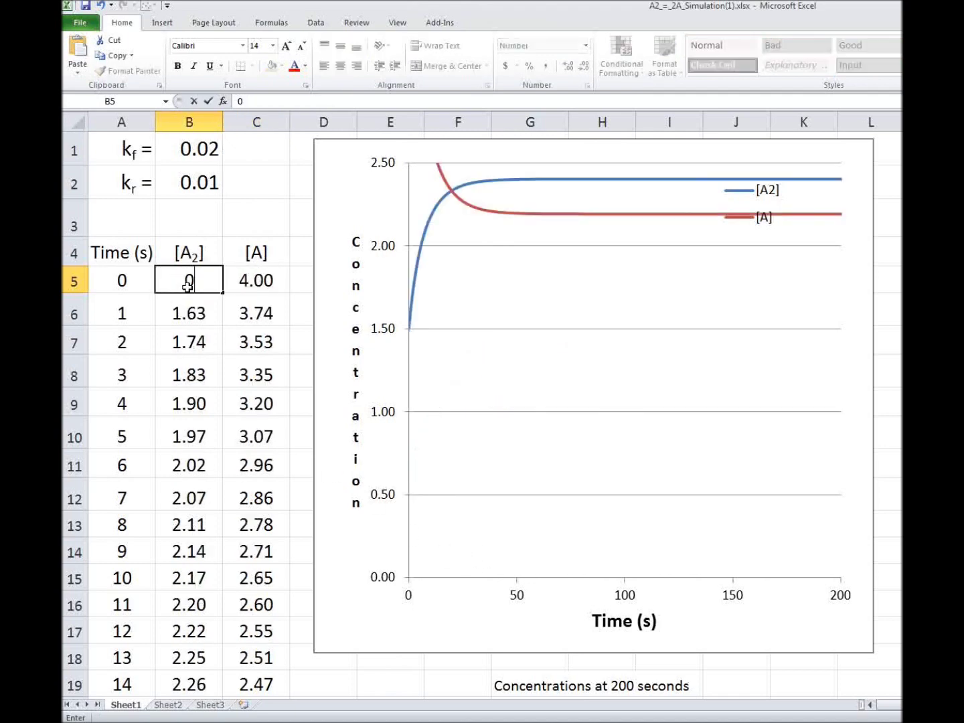
key("Return")
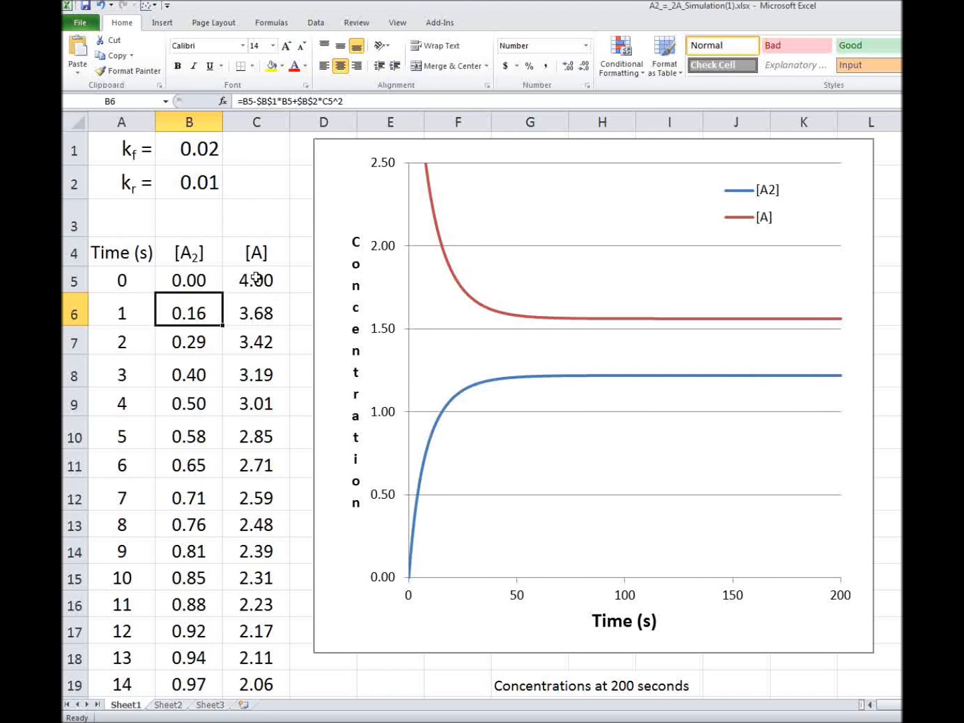
scroll(463, 432, "down", 4)
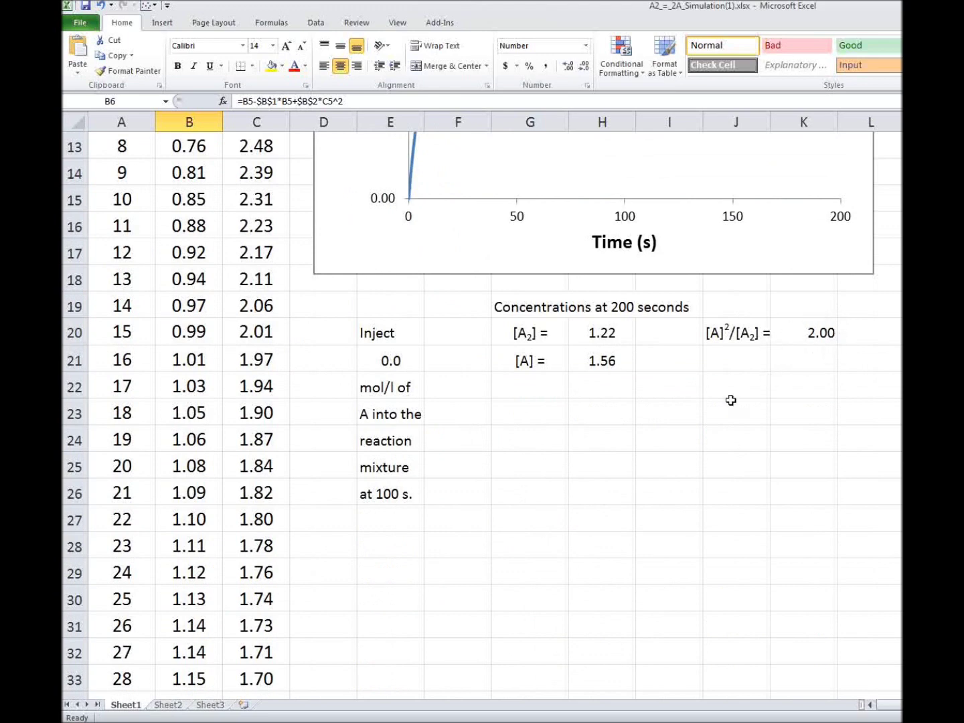
scroll(730, 399, "up", 4)
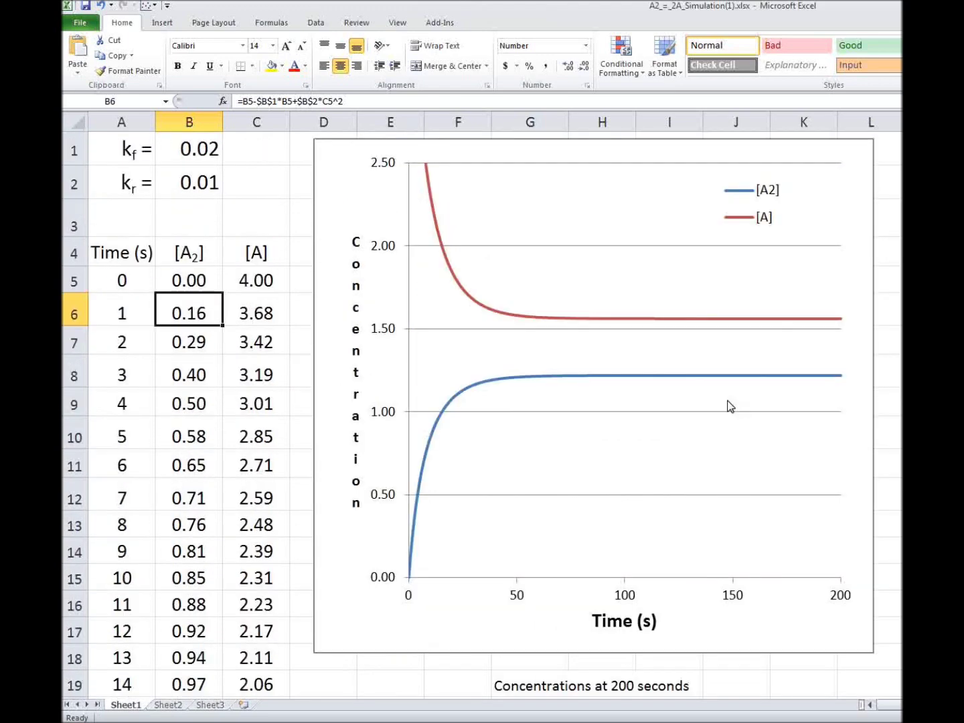
Step: Lower the forward rate constant kf in B1 to 0.01
left_click(196, 151)
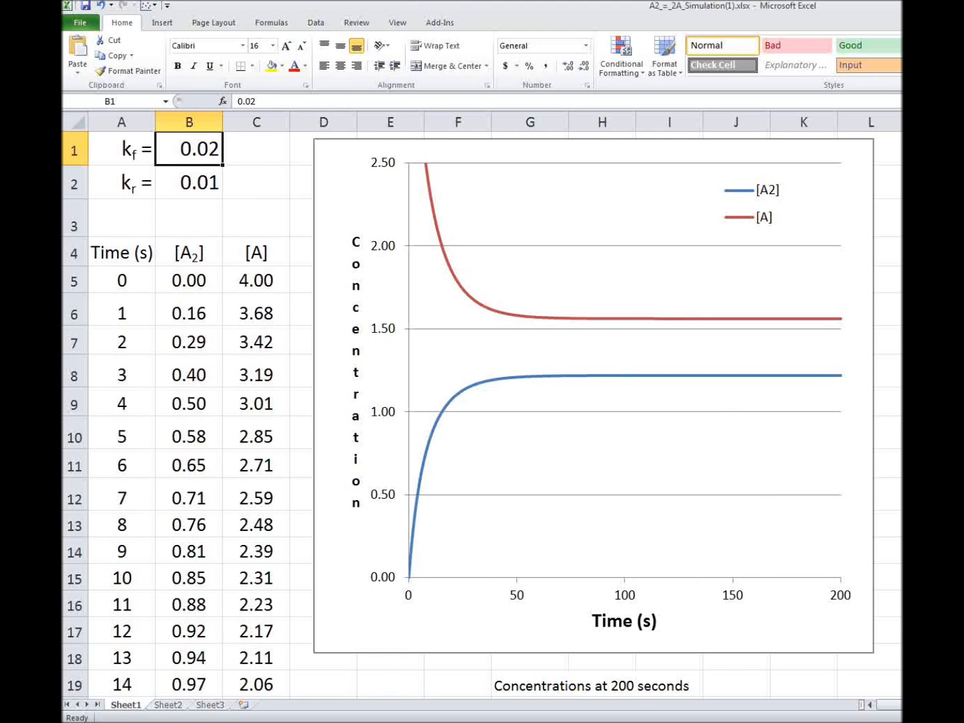
type("0.01")
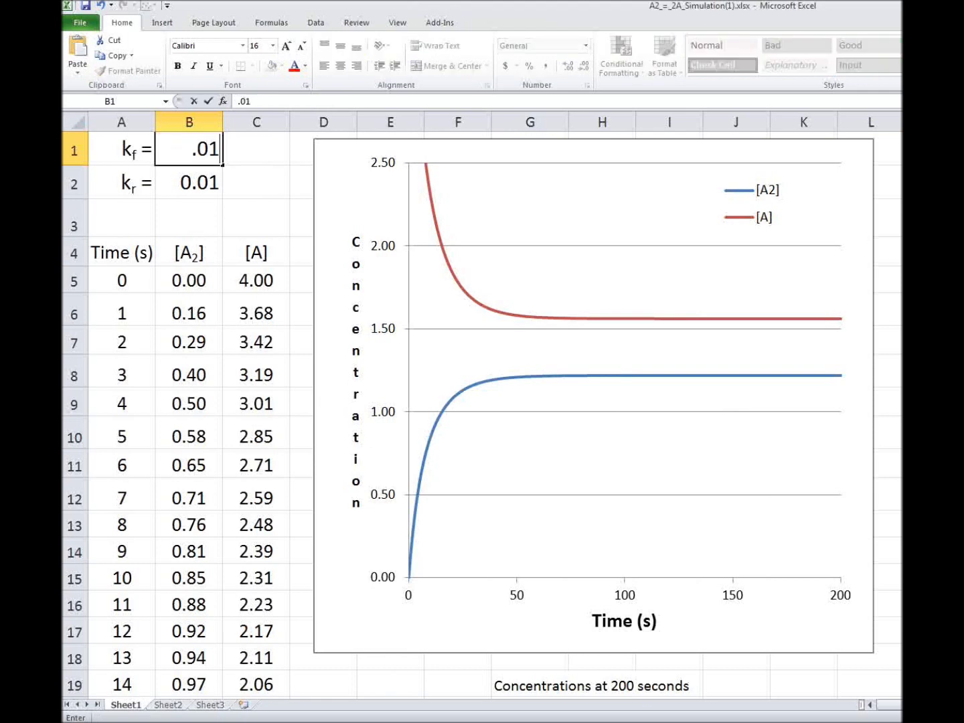
key("Return")
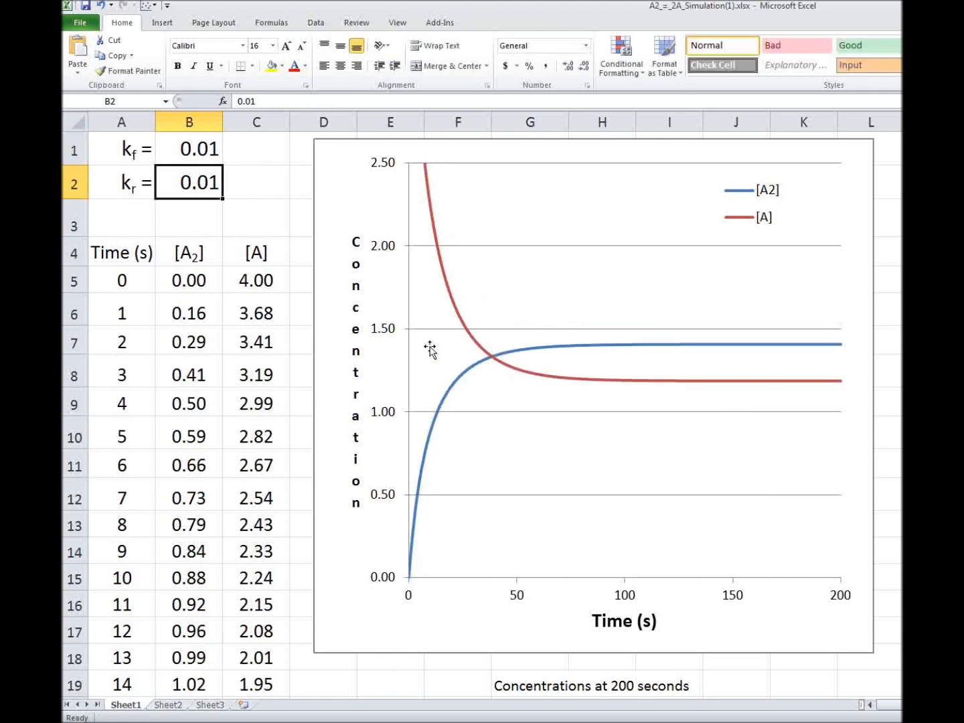
Step: Restore starting concentrations of 2 for [A2] and 0 for [A], then check the results
left_click(194, 286)
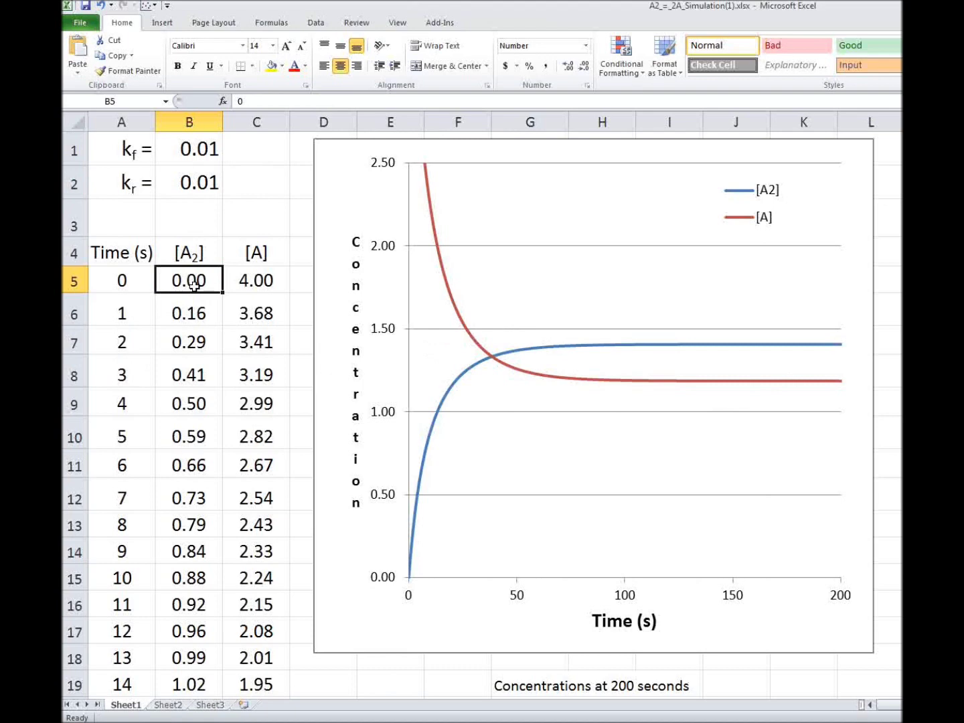
type("2")
left_click(265, 273)
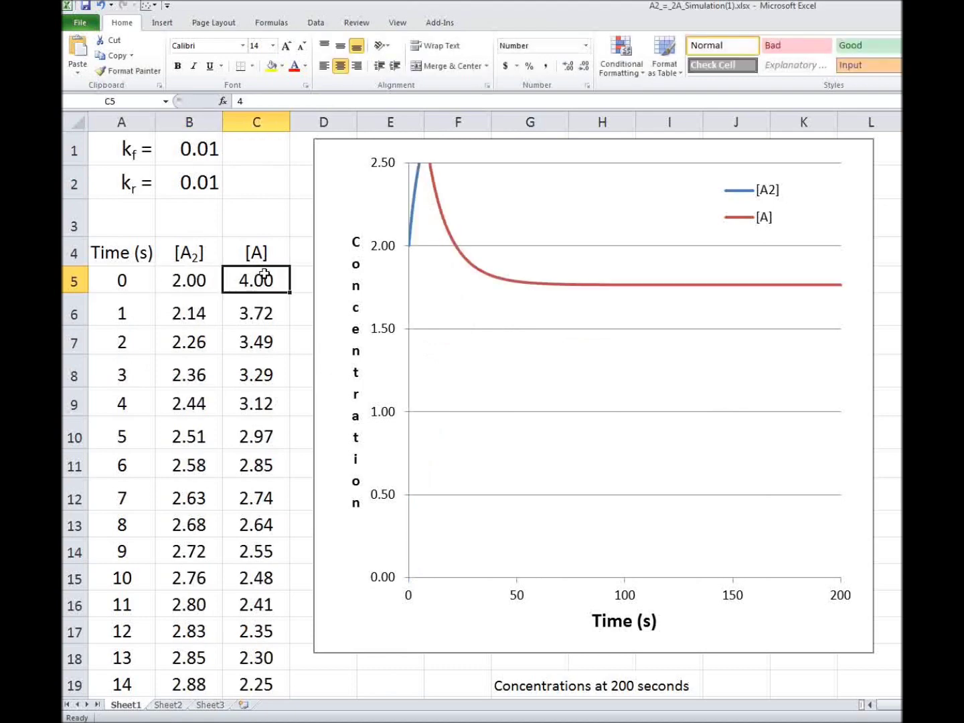
type("0")
key("Return")
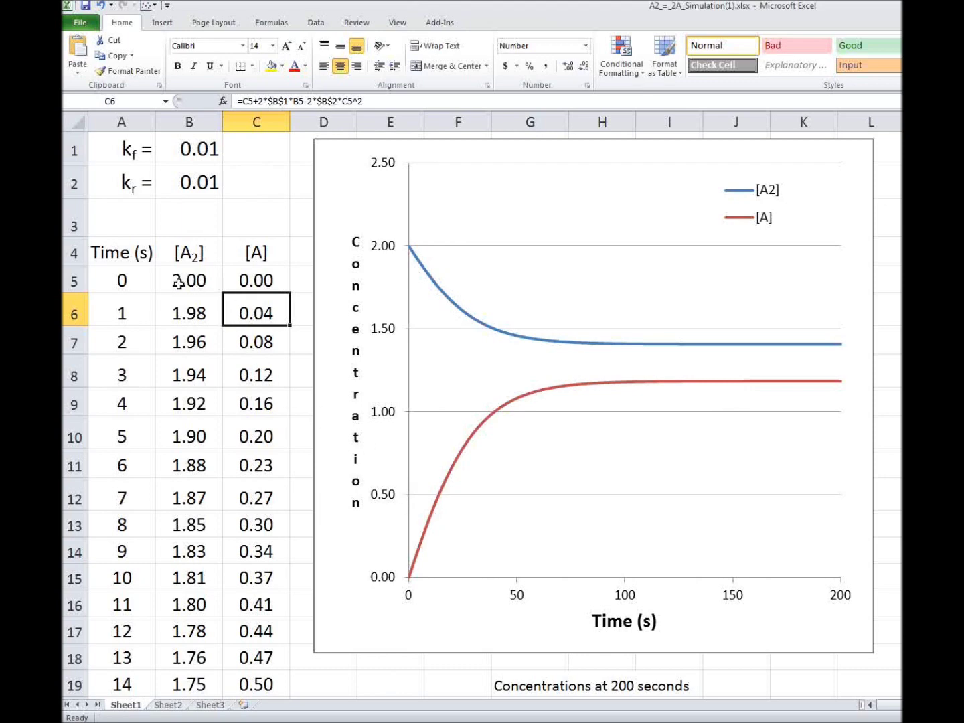
scroll(293, 443, "down", 1)
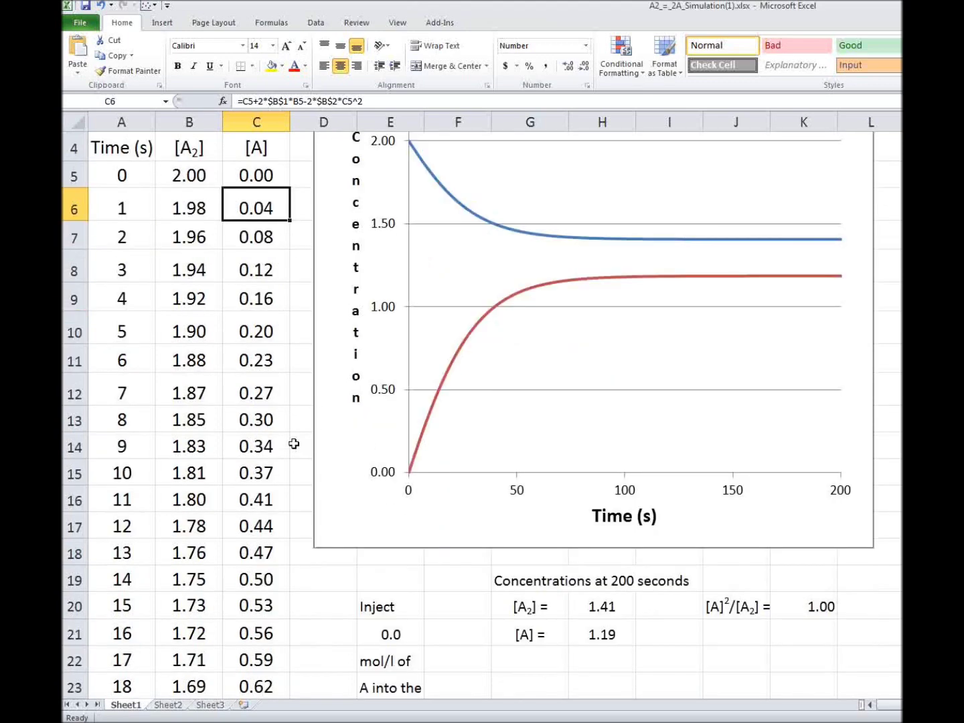
scroll(293, 443, "down", 1)
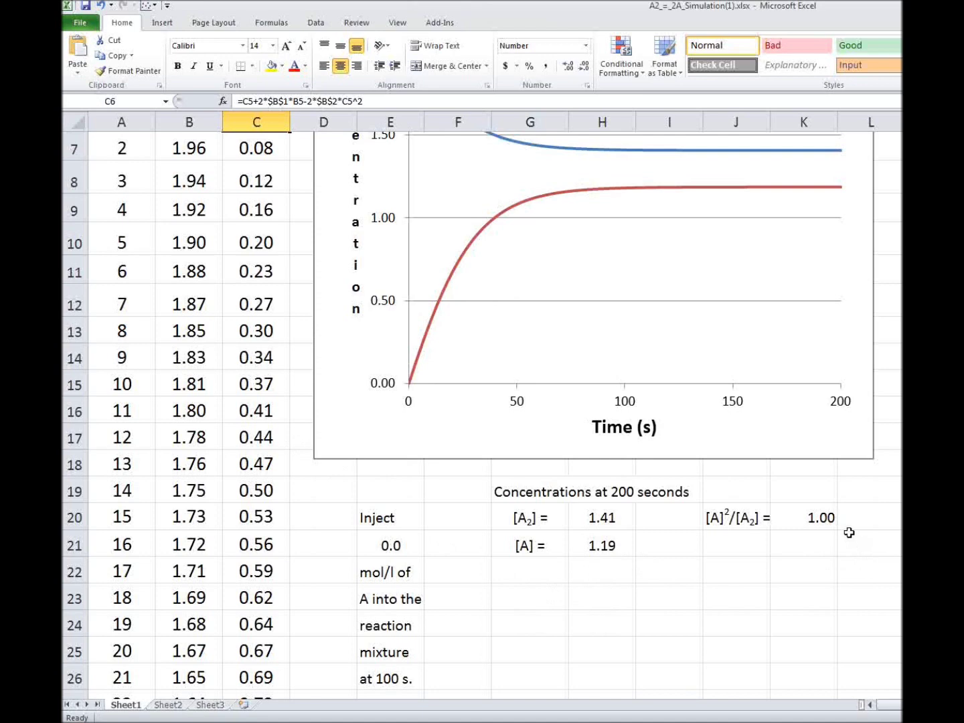
scroll(846, 532, "up", 2)
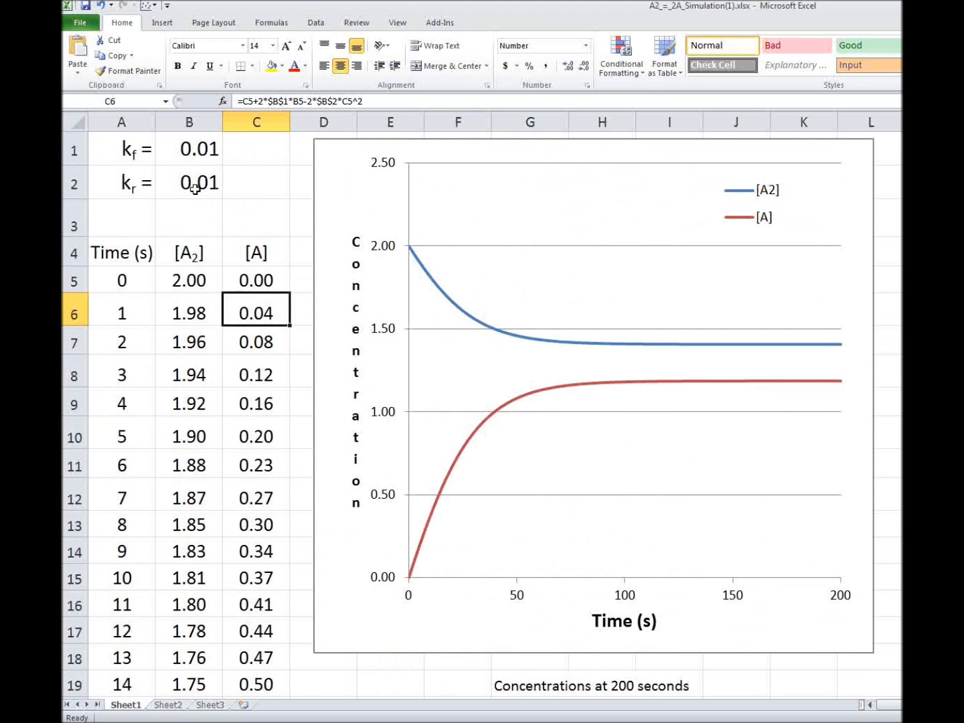
left_click(193, 146)
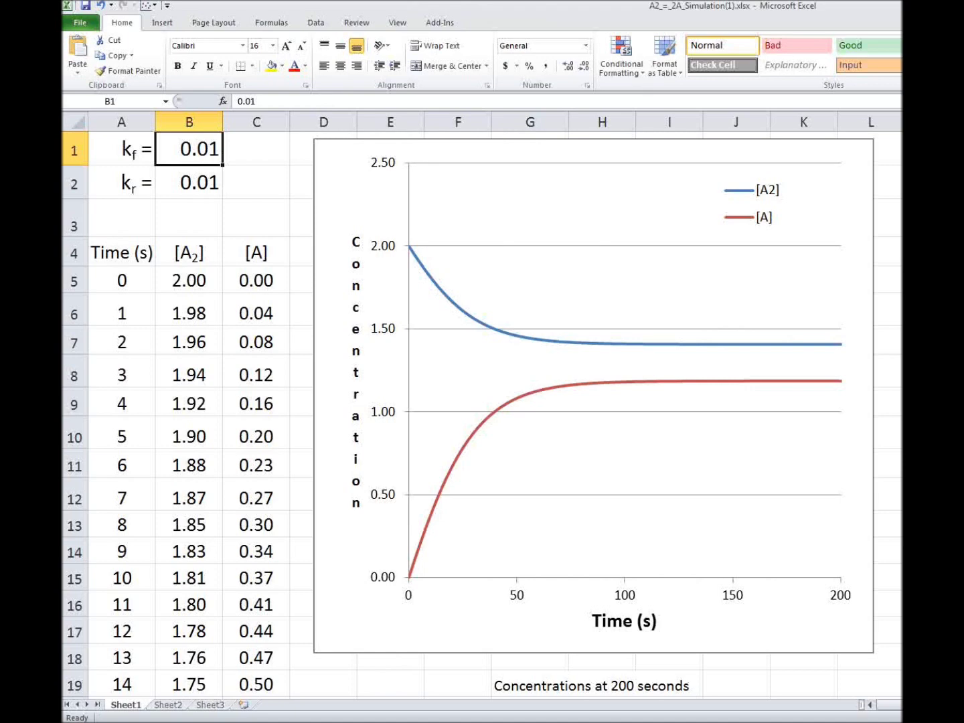
Step: Set both kf and kr to 0.08
type(".08")
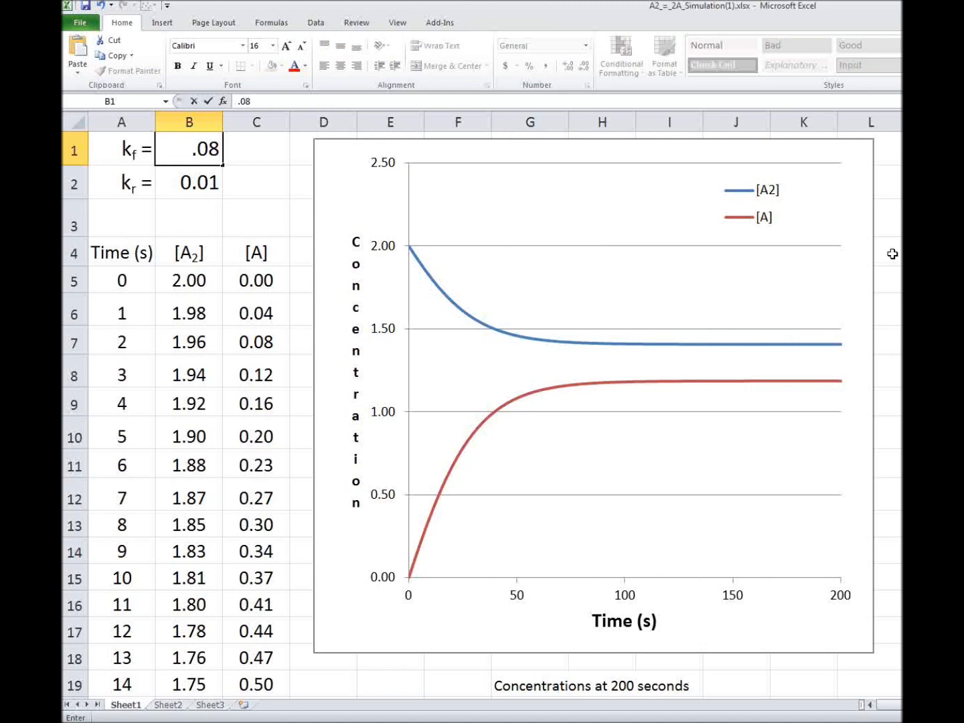
left_click(194, 178)
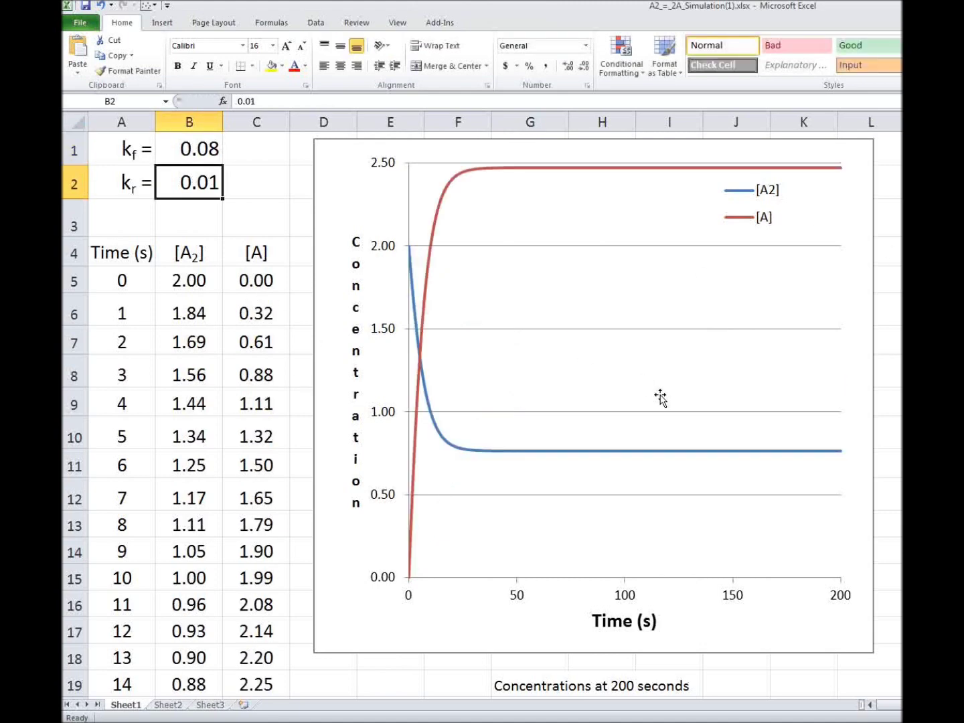
type(".08")
key("Return")
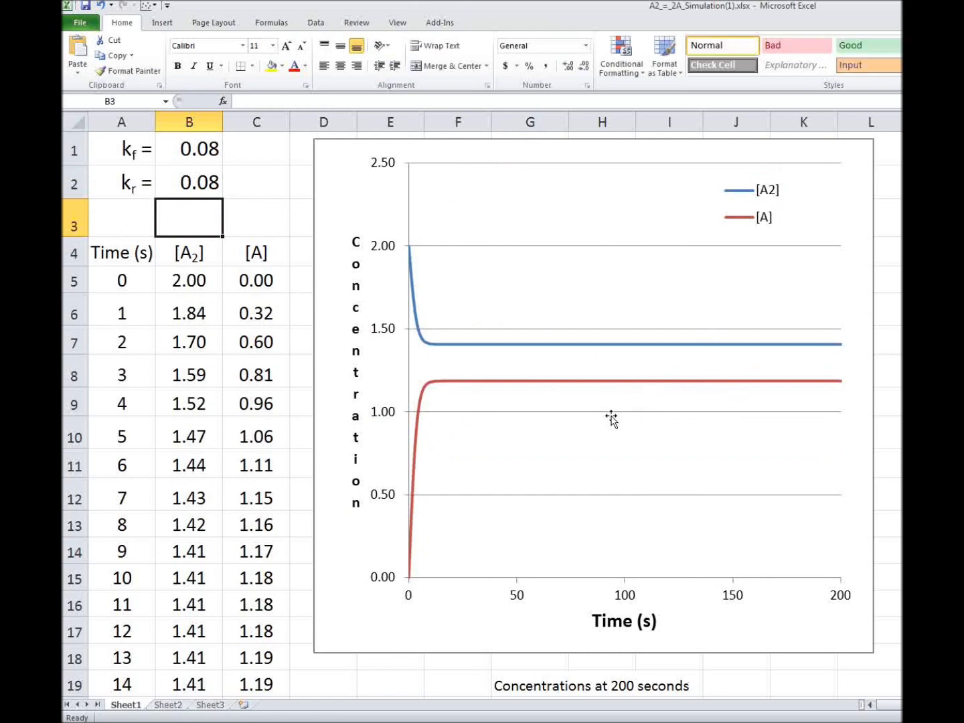
Step: Set both kf and kr to 0.001 and check the 200-second results
left_click(208, 154)
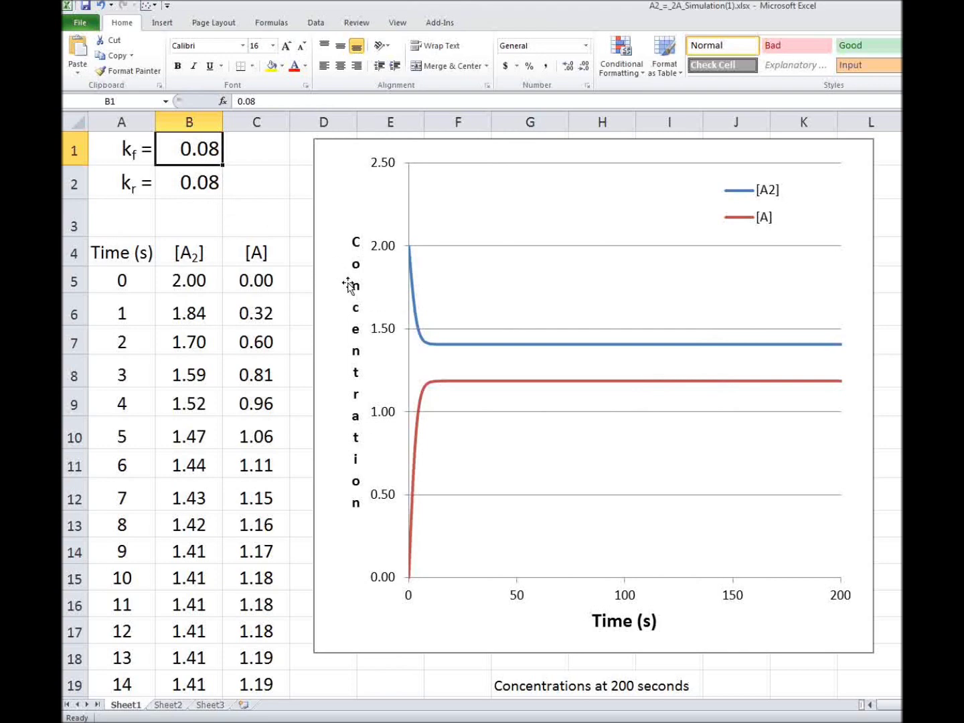
type(".001")
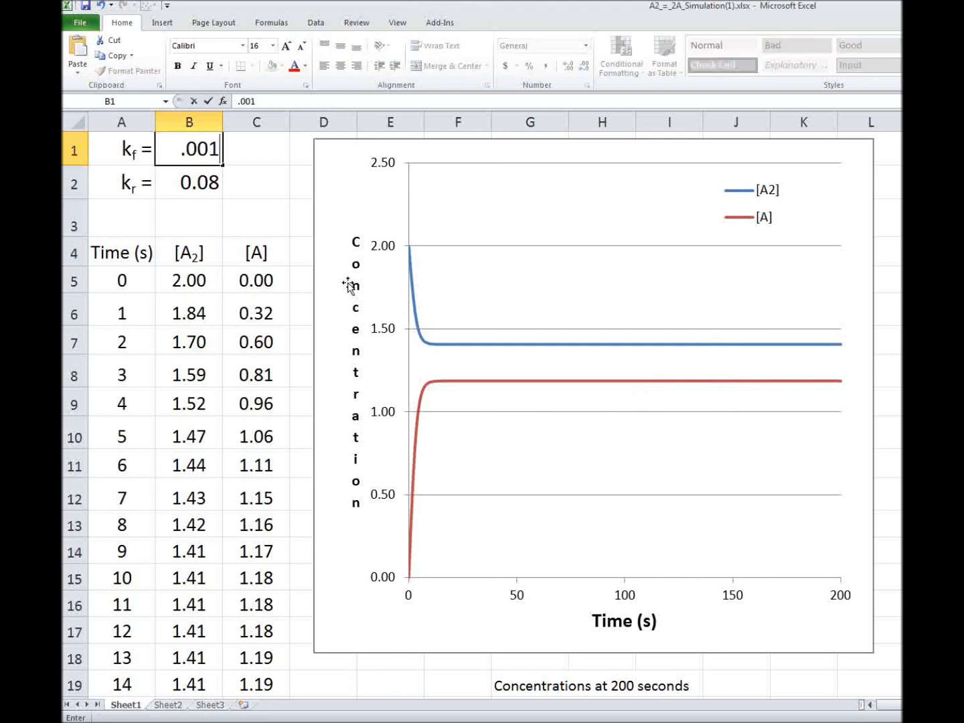
key("Return")
type(".001")
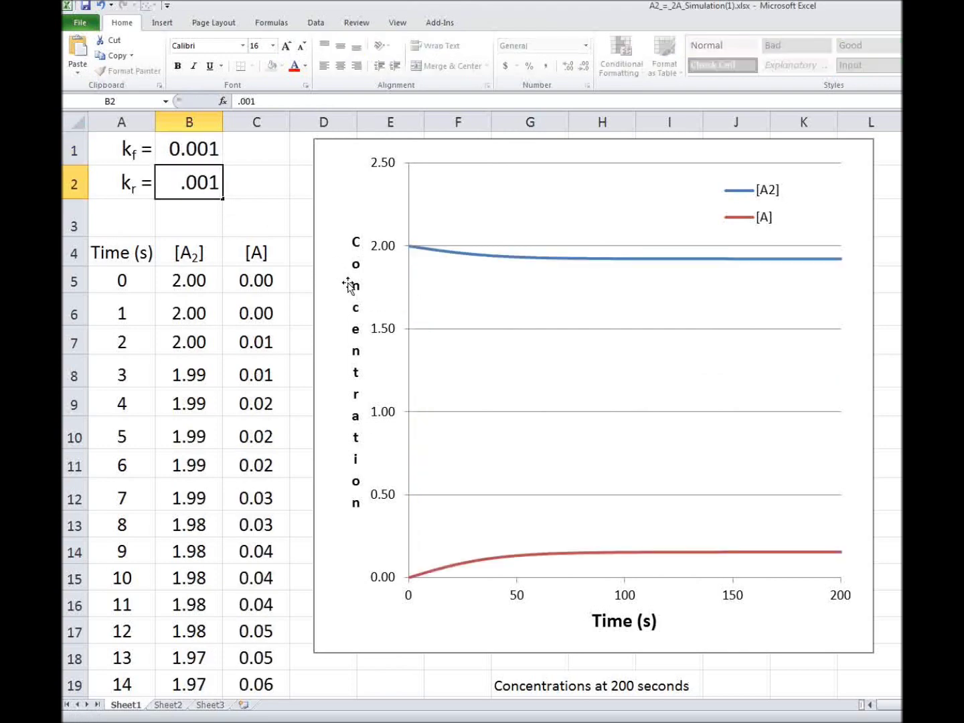
key("Return")
scroll(800, 512, "down", 4)
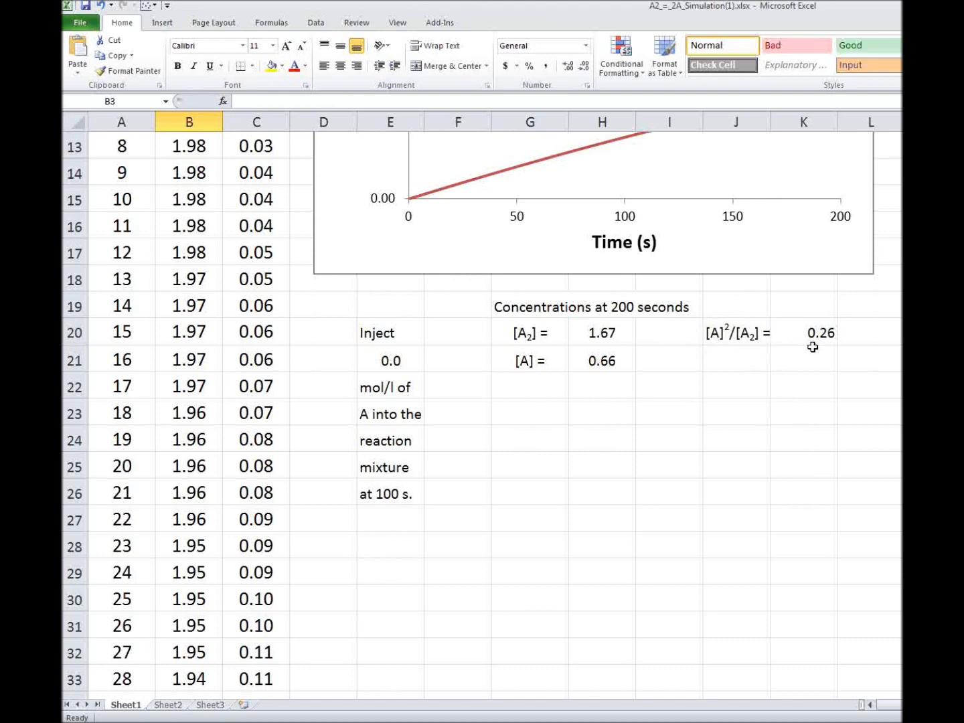
scroll(812, 346, "up", 4)
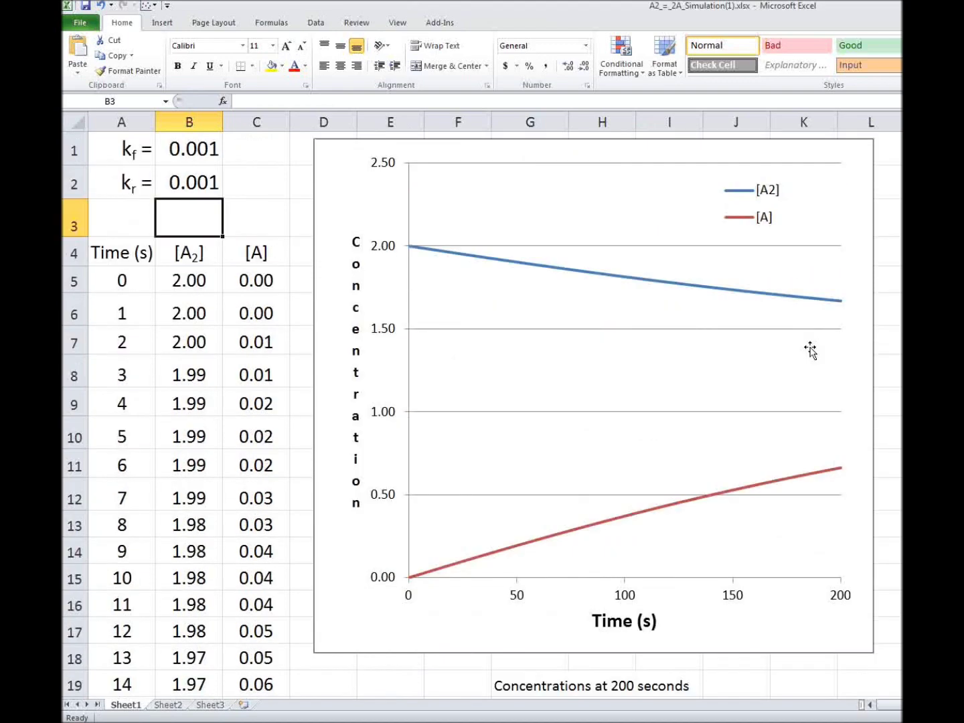
left_click(189, 146)
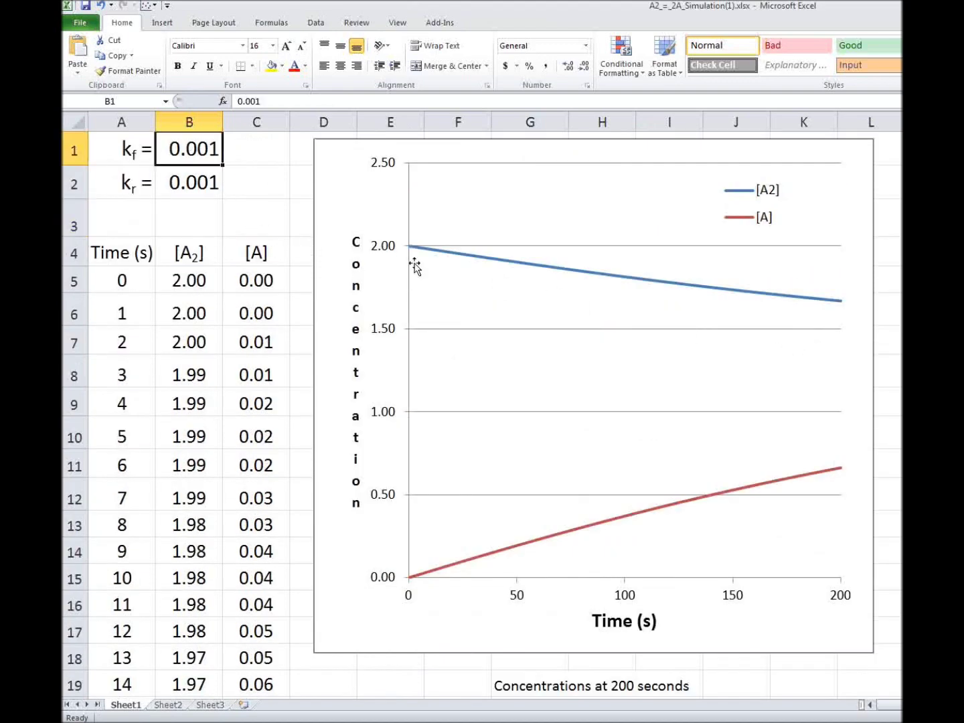
Step: Set kf and kr both back to 0.01, giving [A2] 1.41 and [A] 1.19
type(".01")
key("Return")
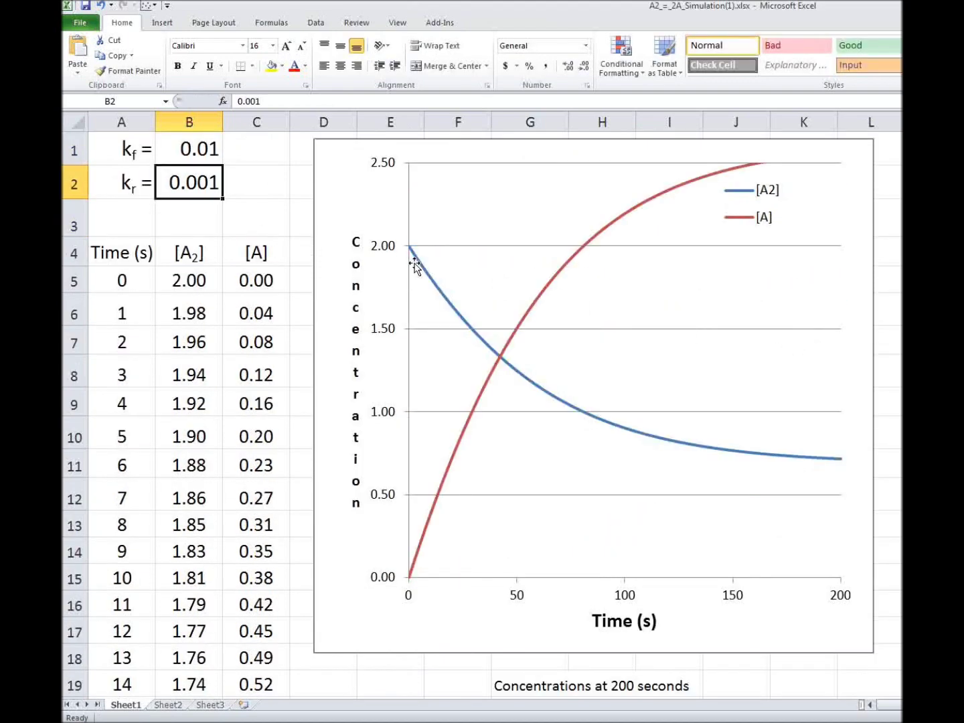
type(".01")
key("Return")
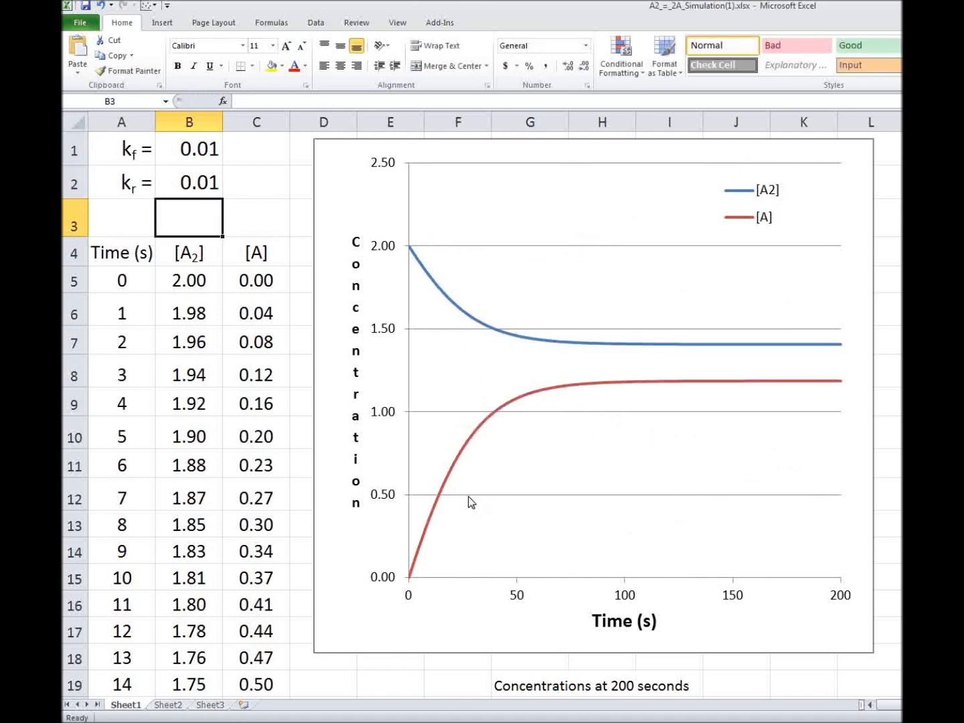
scroll(463, 478, "down", 2)
scroll(463, 478, "up", 2)
Step: Select the injection amount cell E21
scroll(492, 456, "down", 2)
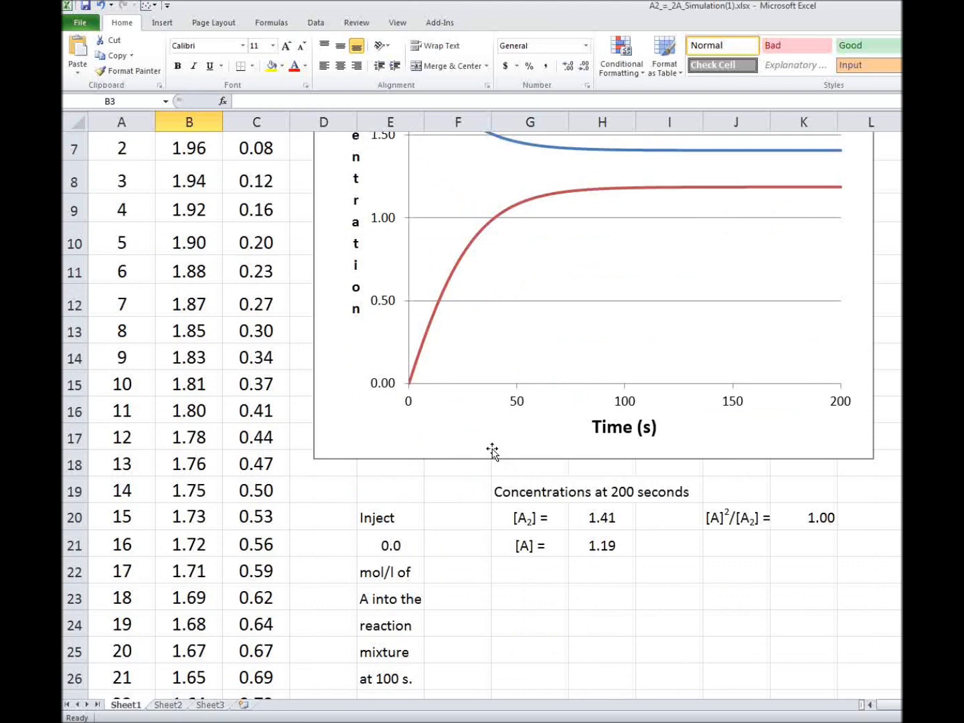
left_click(377, 544)
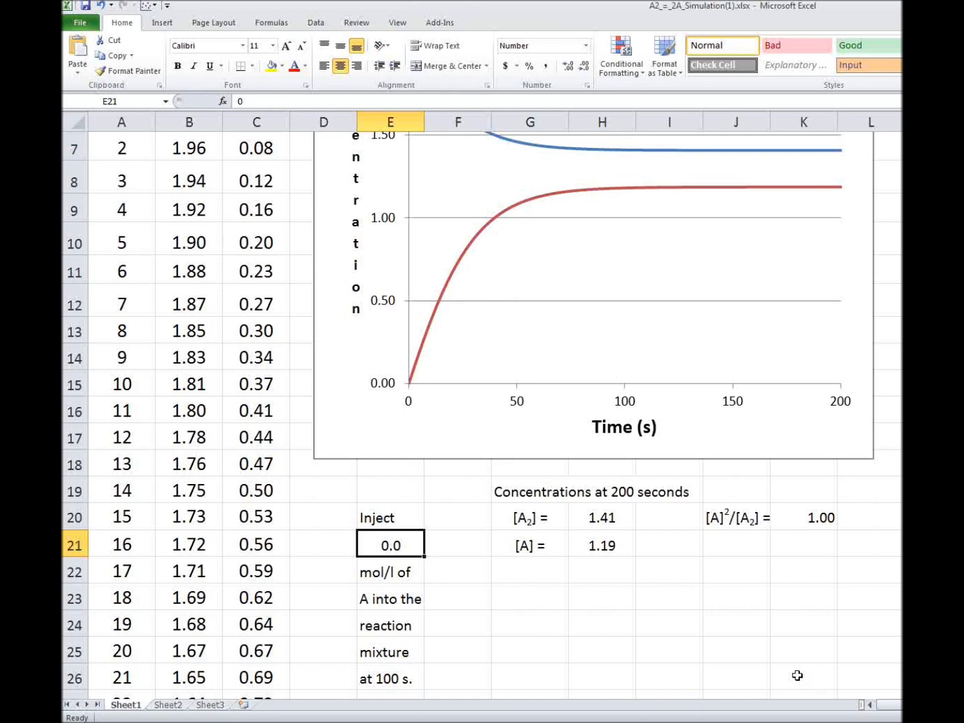
scroll(796, 676, "up", 2)
Step: Enter 1 in E21 to inject 1.0 mol/l of A at 100 s, then view the chart
type("1")
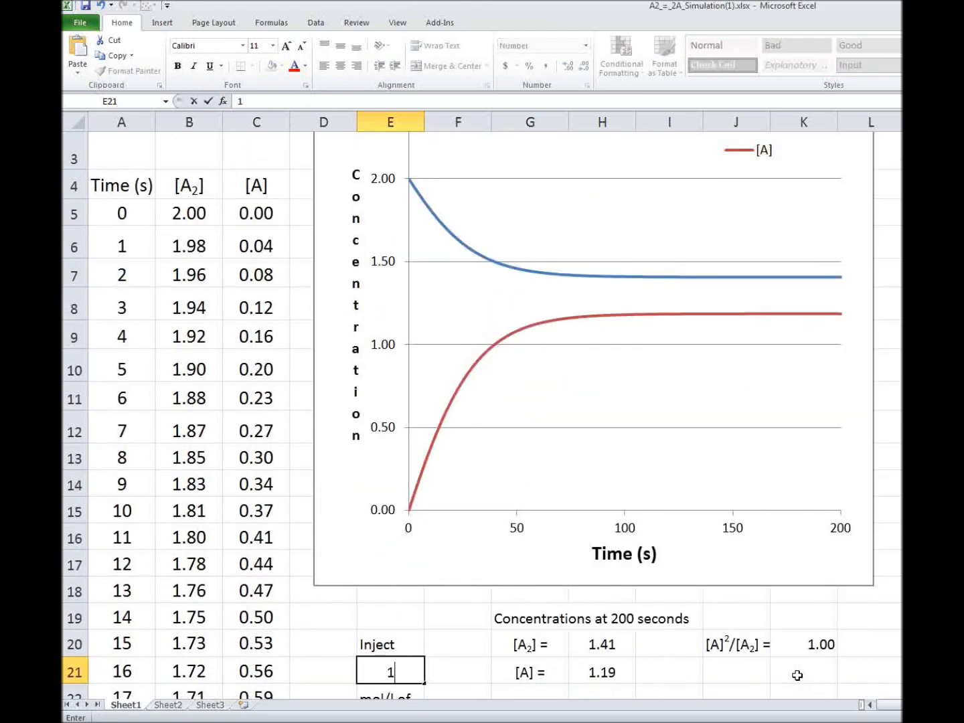
key("Return")
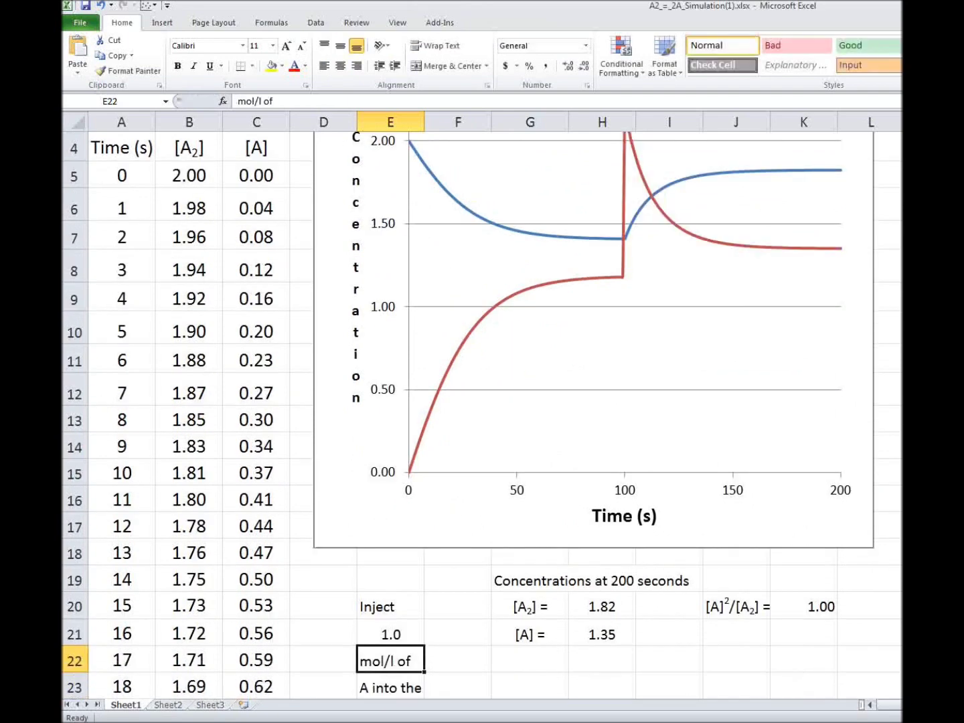
scroll(421, 622, "up", 1)
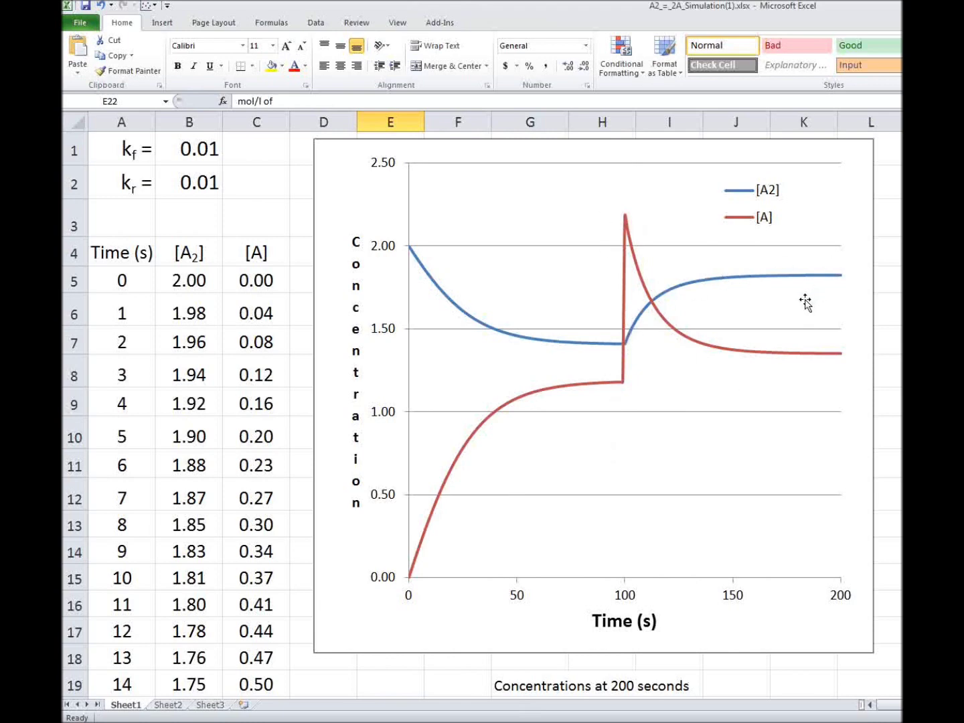
scroll(727, 409, "down", 2)
Step: Change the E21 injection amount to -1 and review the chart and 200-second results
scroll(723, 407, "down", 1)
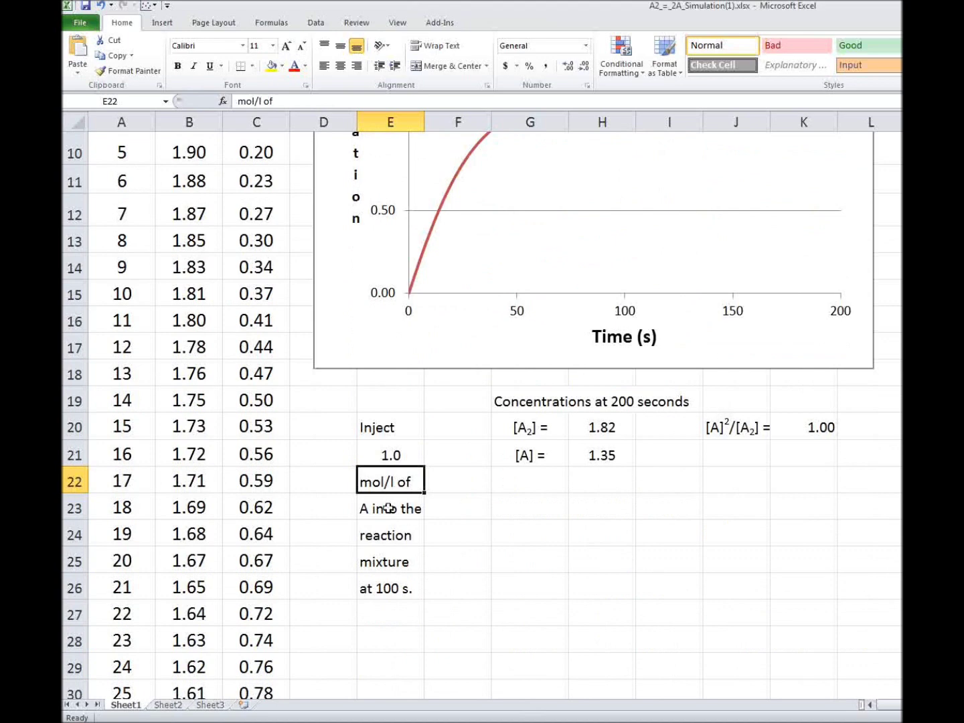
left_click(388, 456)
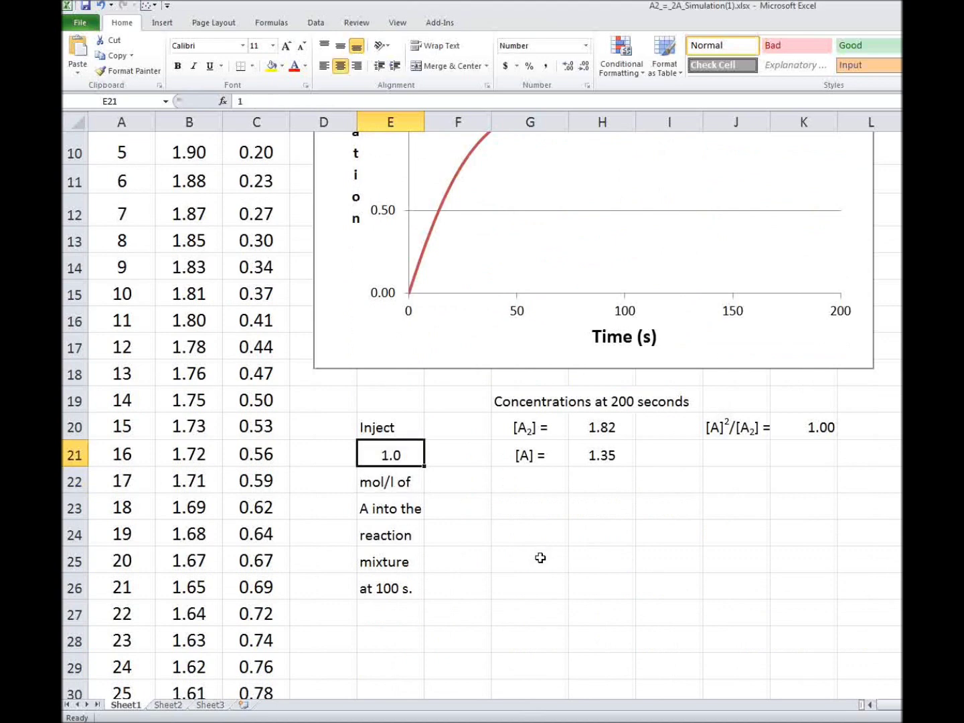
type("-1")
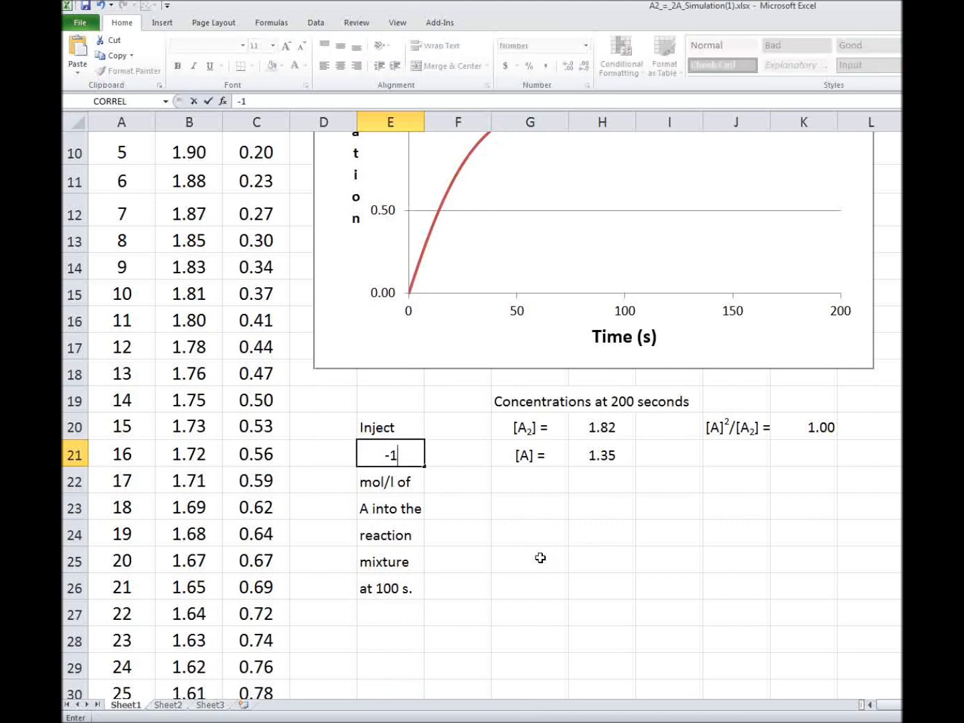
scroll(540, 557, "up", 3)
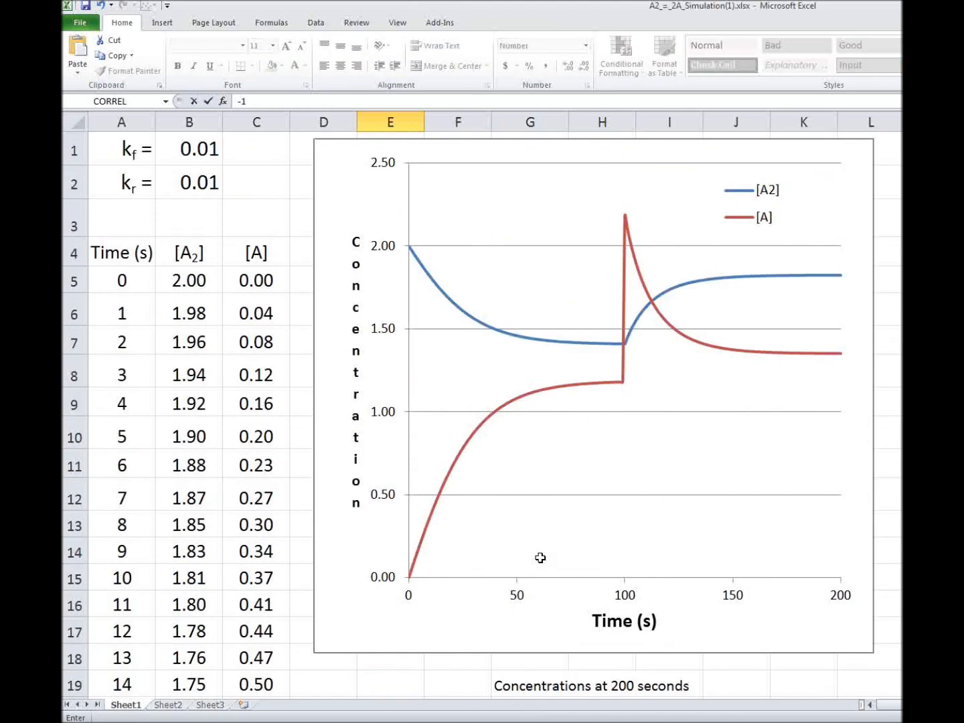
key("Return")
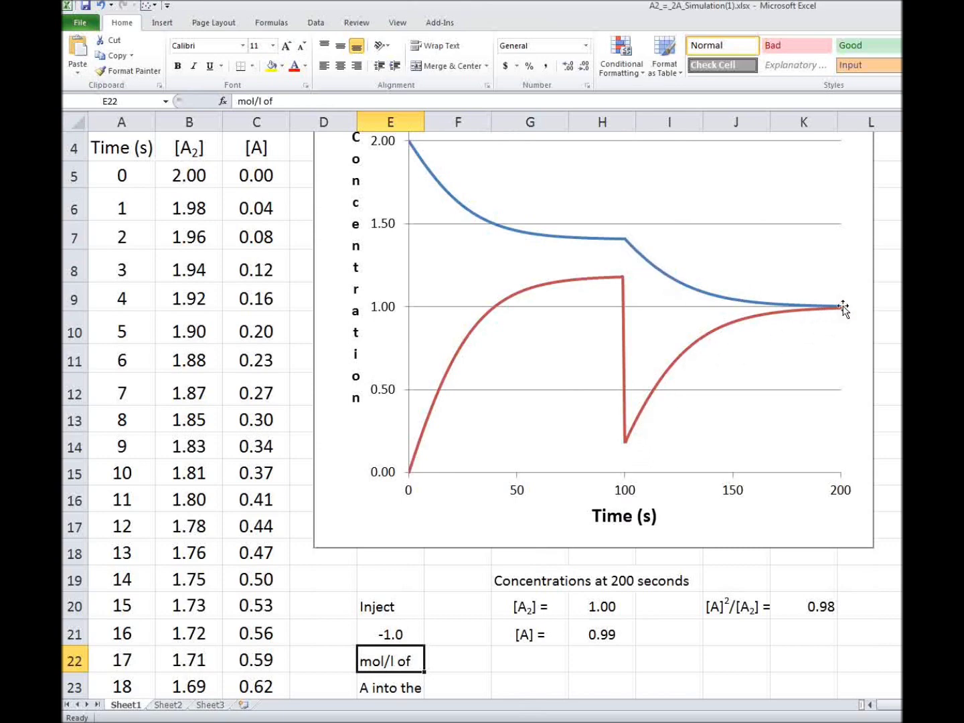
scroll(822, 355, "down", 1)
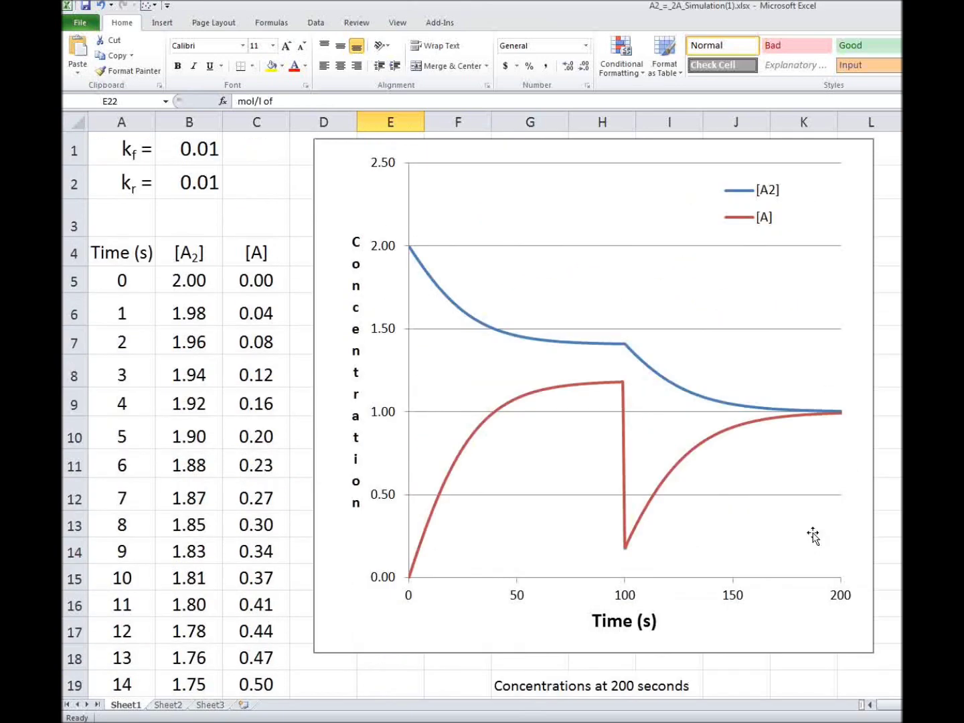
scroll(813, 536, "up", 2)
scroll(736, 632, "down", 1)
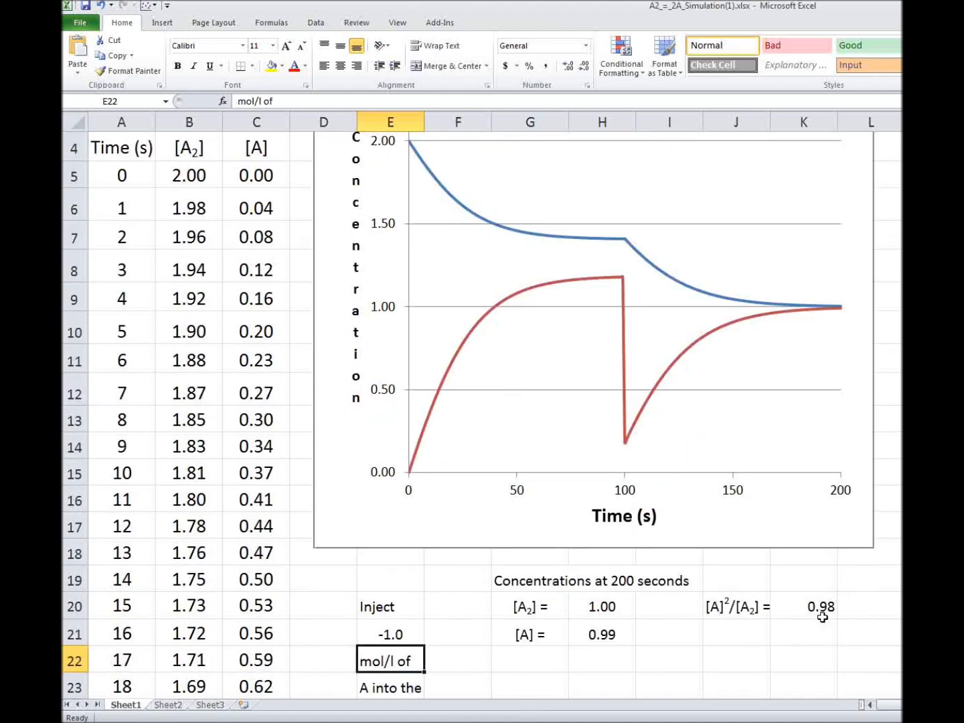
scroll(822, 615, "up", 1)
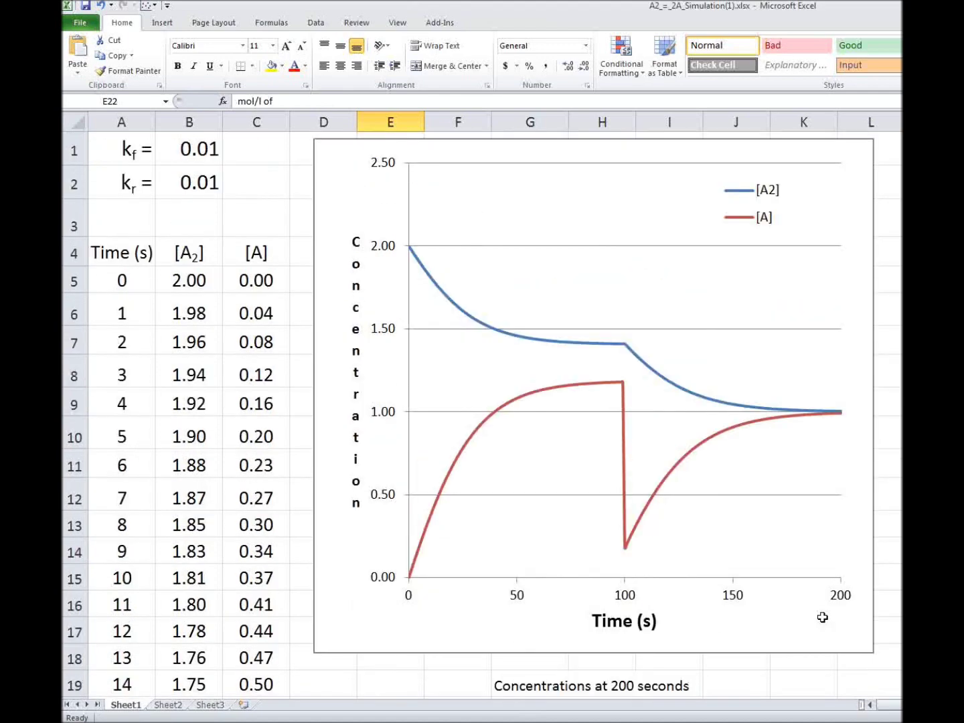
Step: Enter 0.02 for both the forward (B1) and reverse (B2) rate constants, then confirm the final concentrations of 1.00
left_click(176, 148)
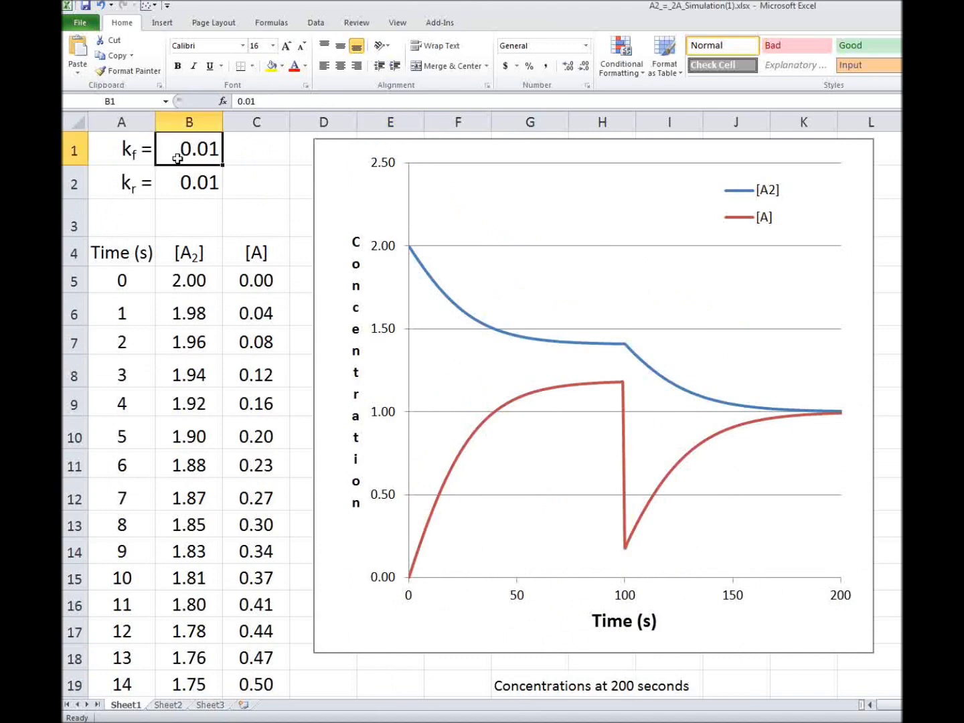
type(".02")
key("Return")
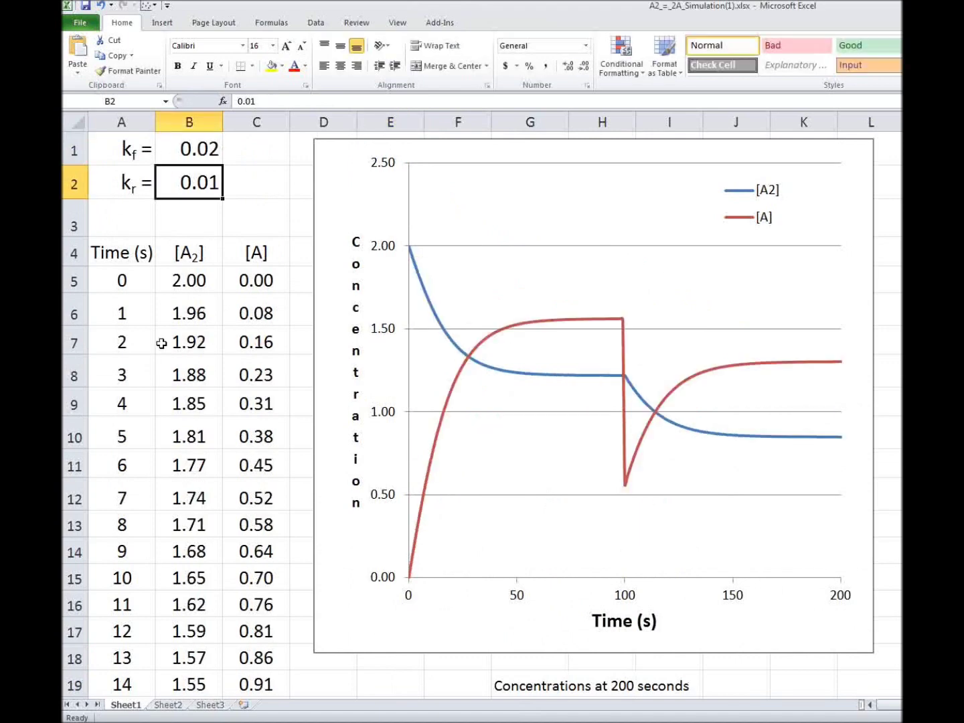
type(".02")
key("Return")
scroll(415, 483, "down", 3)
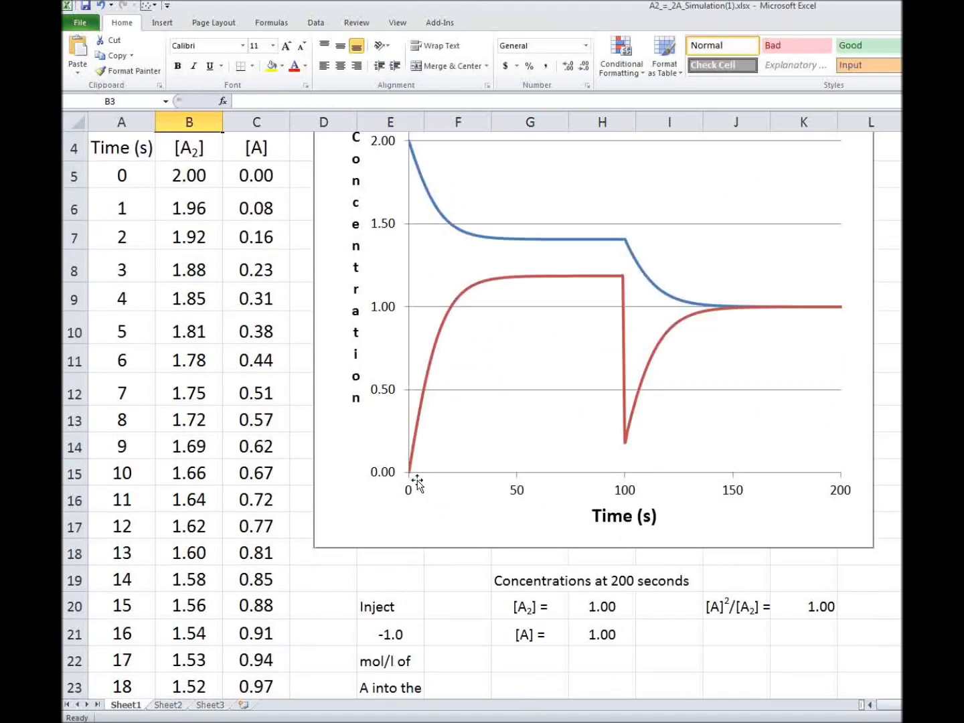
scroll(499, 503, "up", 1)
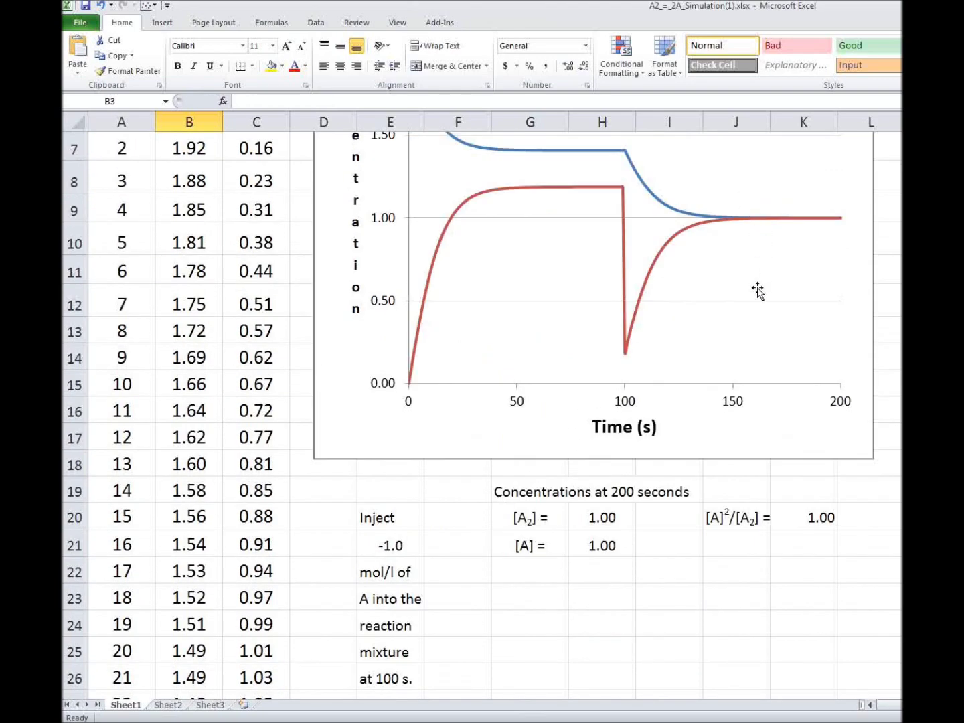
scroll(757, 289, "up", 2)
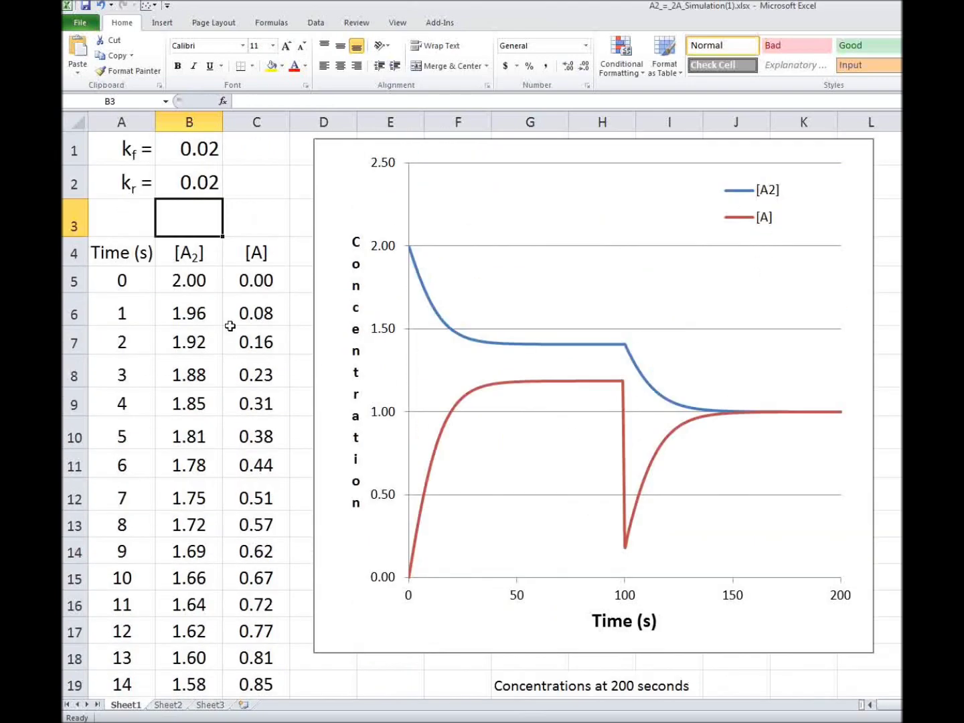